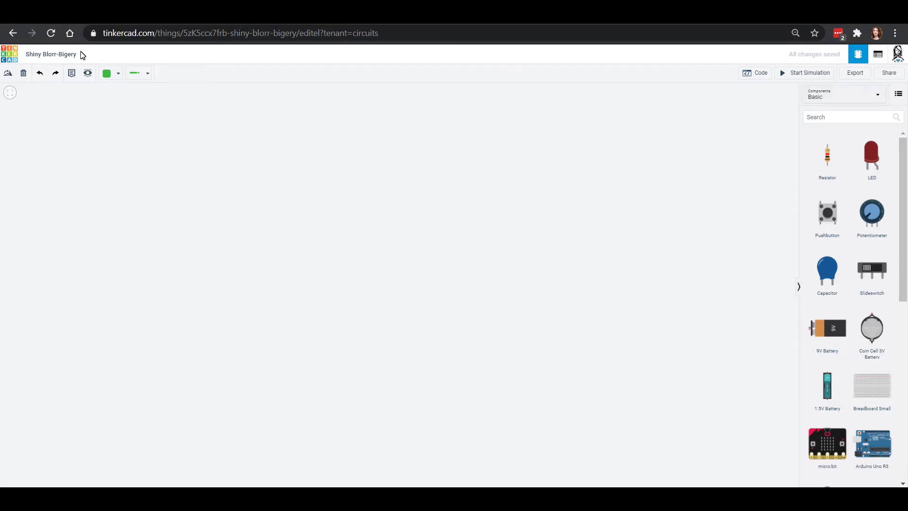
- Retitle the empty design 'Police Lights 555 Timer' and confirm the name
{"action": "left_click", "coordinate": [75, 55]}
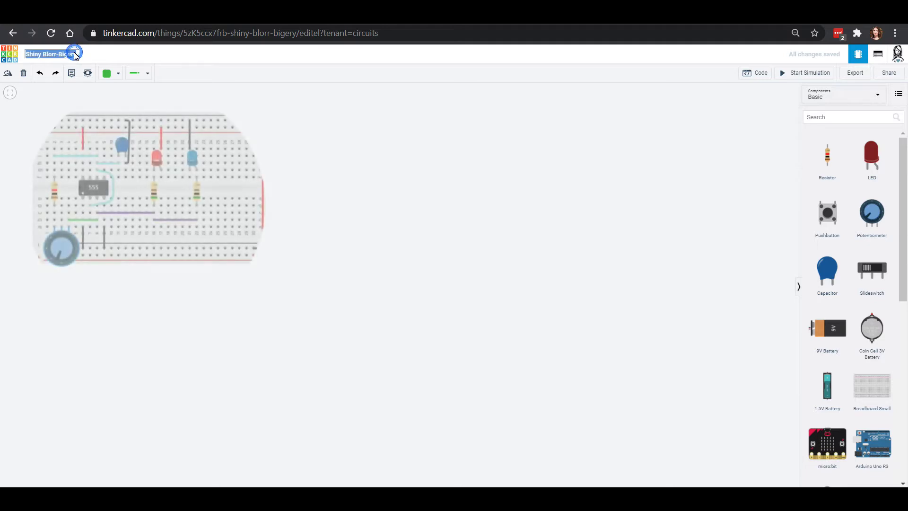
{"action": "type", "text": "Police L"}
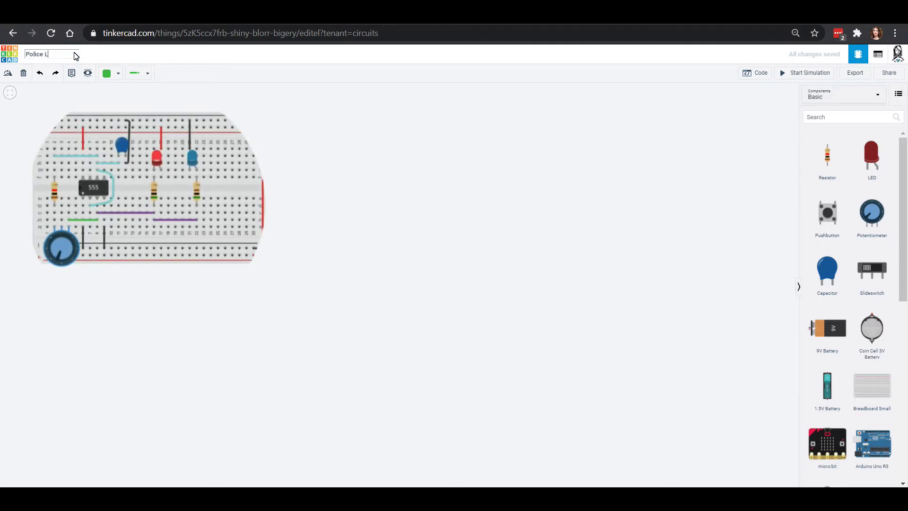
{"action": "type", "text": "ights 555"}
{"action": "type", "text": " Timer"}
{"action": "key", "text": "Return"}
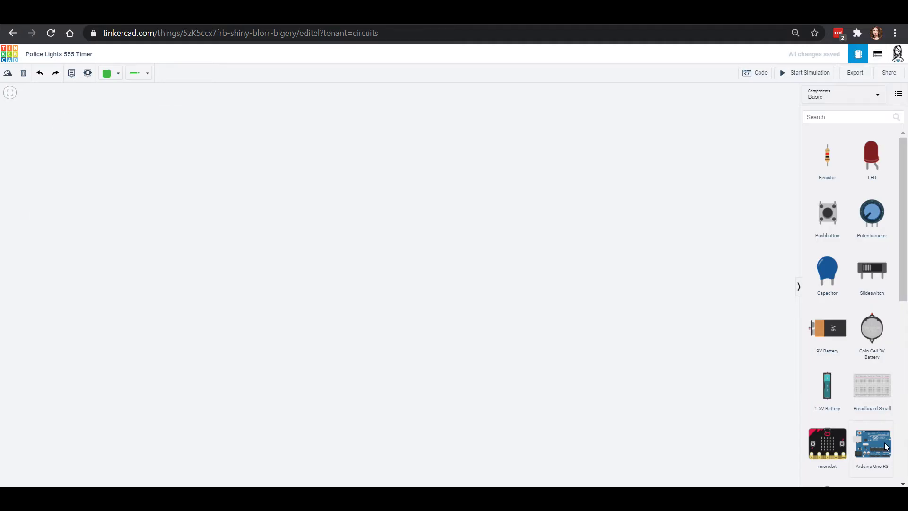
- Place a small breadboard, then a 9V battery rotated upright beside its left edge
{"action": "left_click_drag", "start_coordinate": [871, 386], "coordinate": [402, 286]}
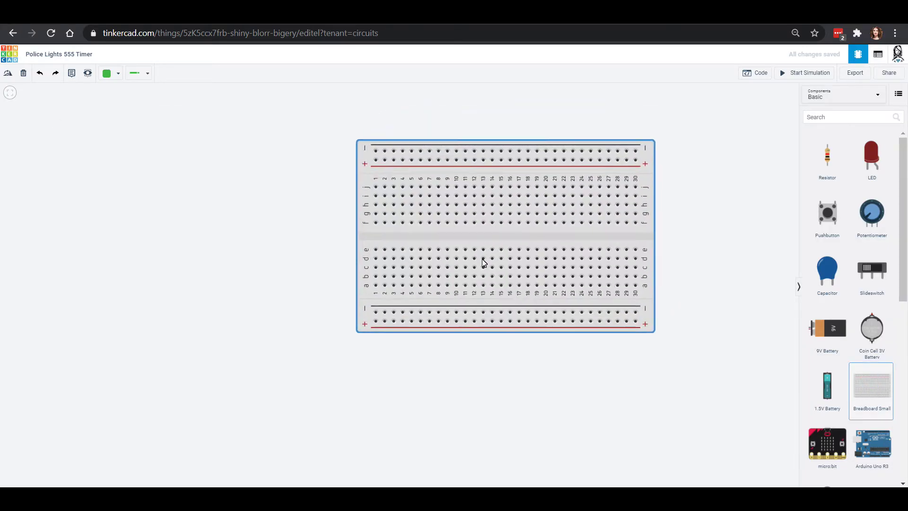
{"action": "left_click", "coordinate": [414, 285]}
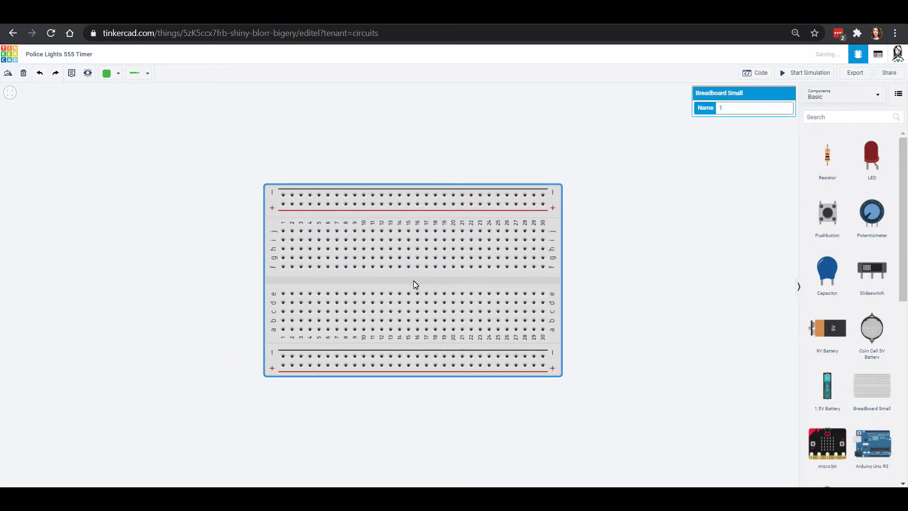
{"action": "left_click_drag", "start_coordinate": [831, 328], "coordinate": [170, 323]}
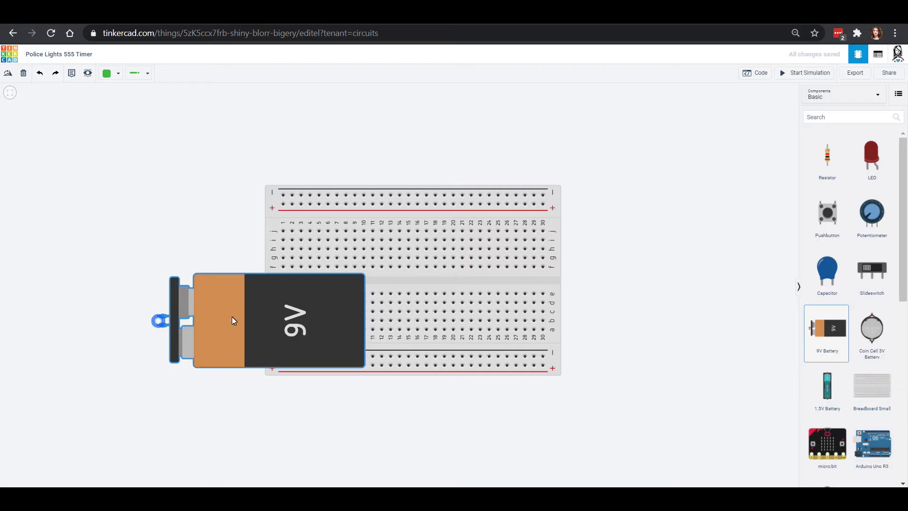
{"action": "left_click", "coordinate": [159, 324]}
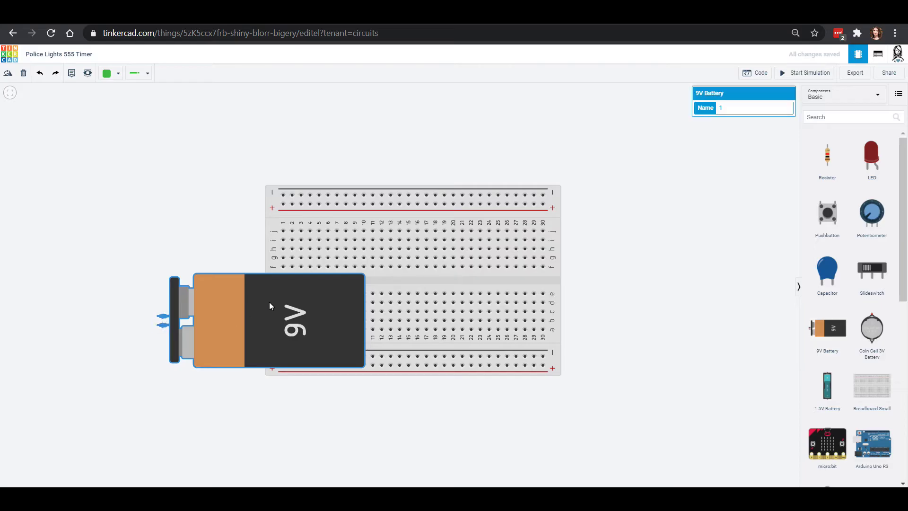
{"action": "left_click", "coordinate": [9, 74]}
{"action": "left_click", "coordinate": [8, 74]}
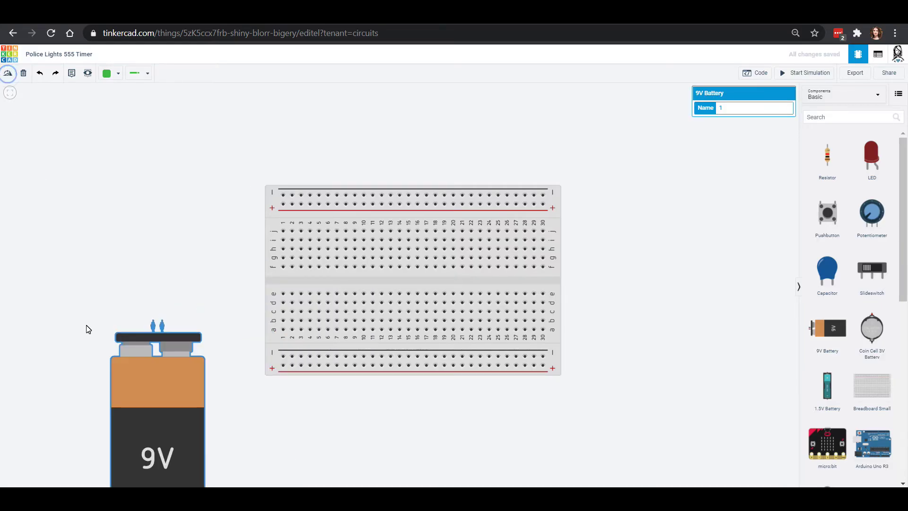
{"action": "left_click_drag", "start_coordinate": [156, 411], "coordinate": [213, 317]}
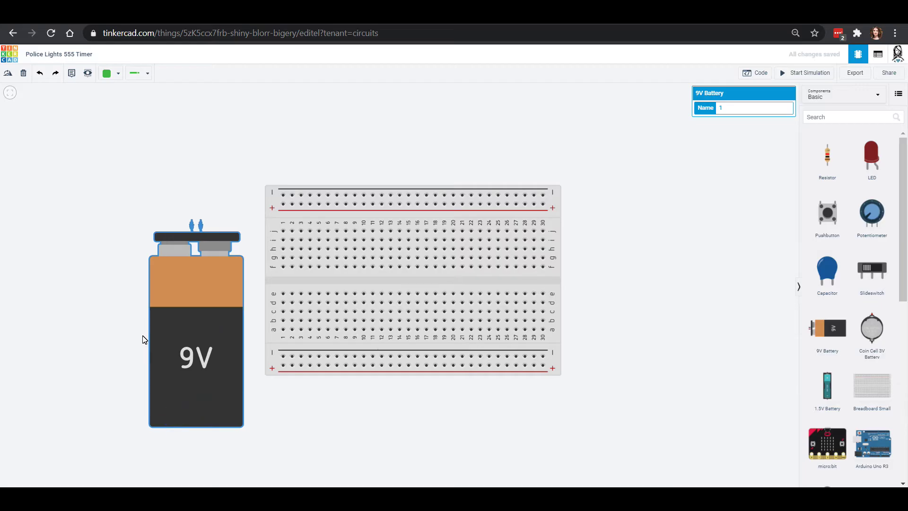
- Draw wires from the battery's positive and negative terminals to the top + and − rails
{"action": "left_click", "coordinate": [191, 225]}
{"action": "left_click", "coordinate": [192, 202]}
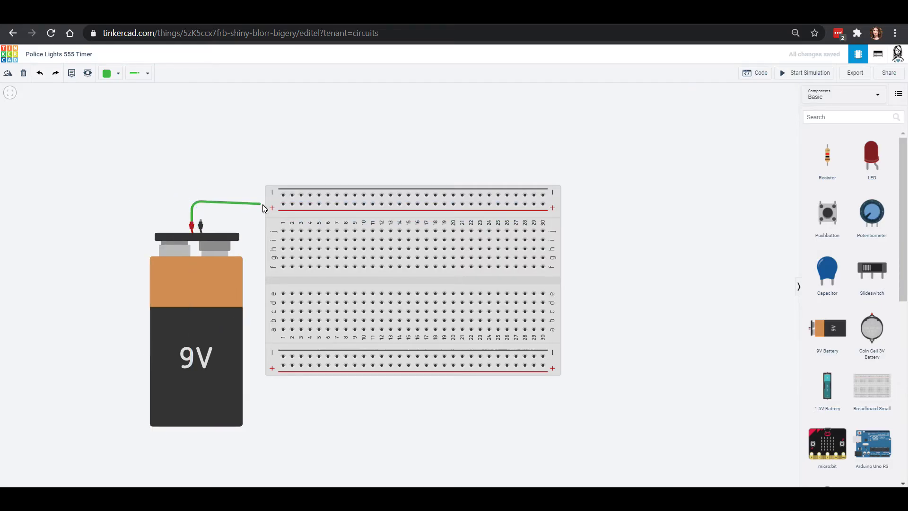
{"action": "left_click", "coordinate": [282, 204]}
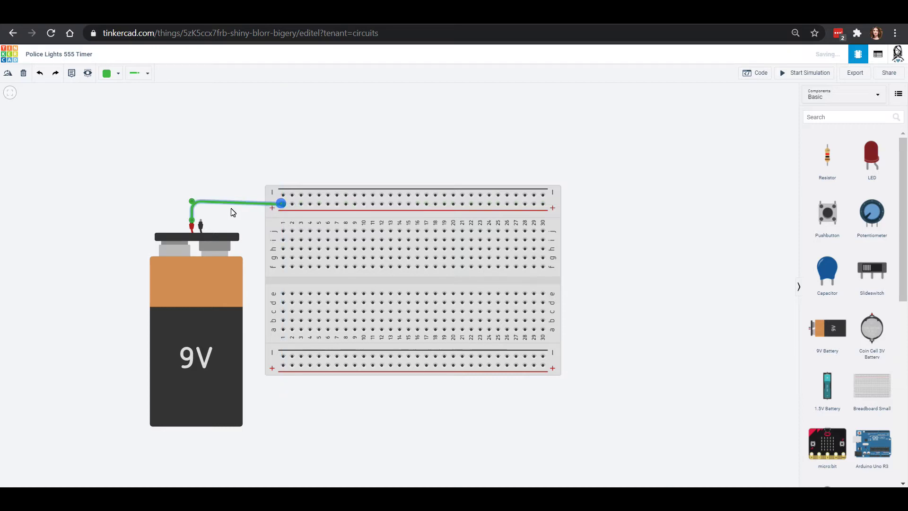
{"action": "left_click", "coordinate": [200, 225]}
{"action": "left_click", "coordinate": [205, 199]}
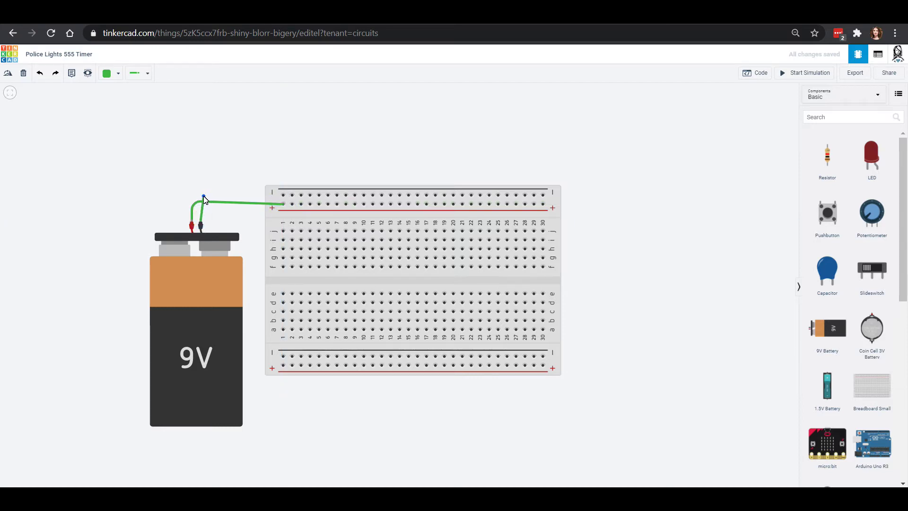
{"action": "left_click", "coordinate": [282, 196]}
- Colour the negative battery wire black and the positive battery wire red
{"action": "left_click", "coordinate": [112, 73]}
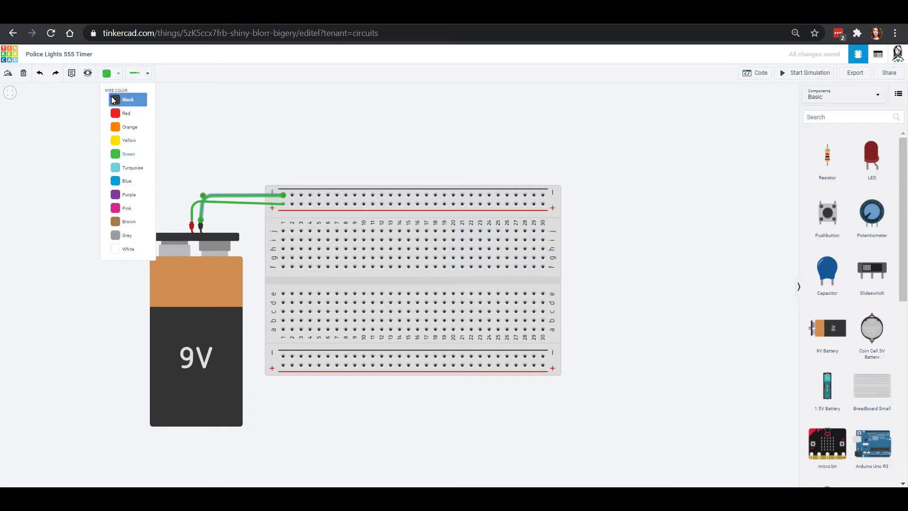
{"action": "left_click", "coordinate": [117, 96]}
{"action": "left_click", "coordinate": [250, 203]}
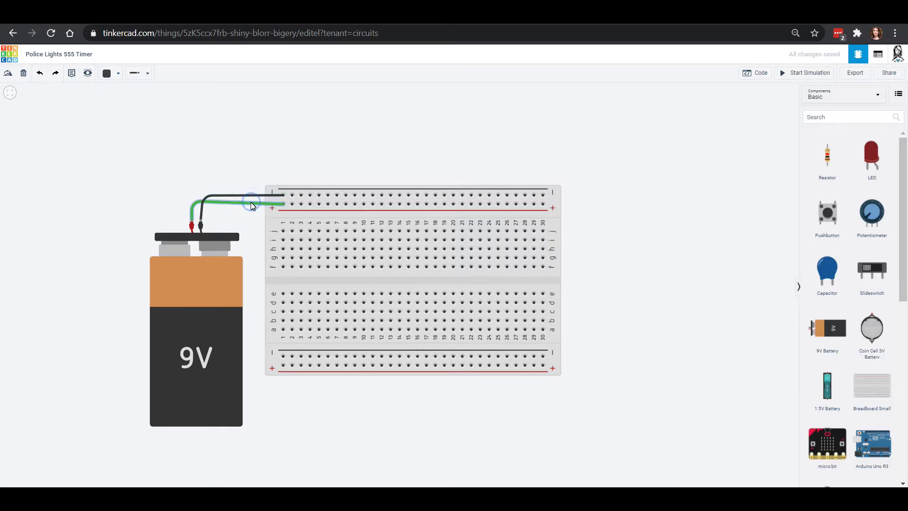
{"action": "left_click", "coordinate": [107, 73]}
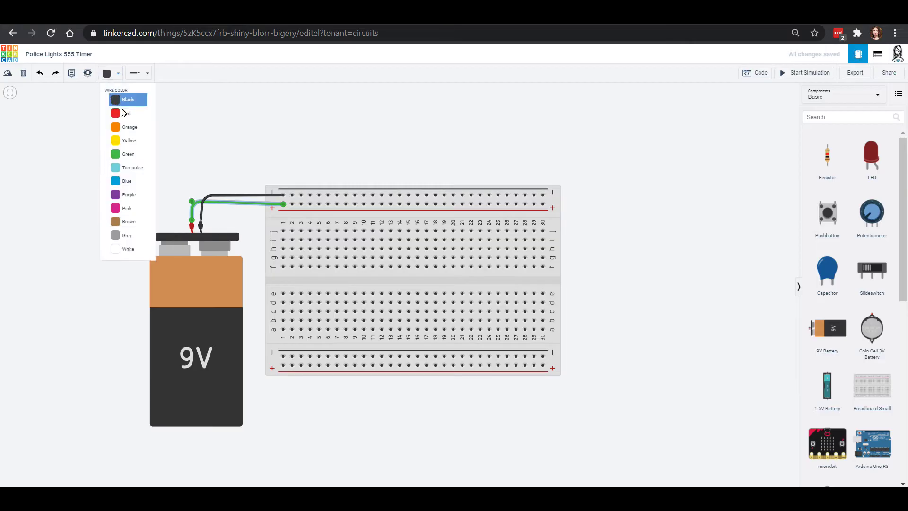
{"action": "left_click", "coordinate": [127, 113]}
{"action": "left_click", "coordinate": [391, 436]}
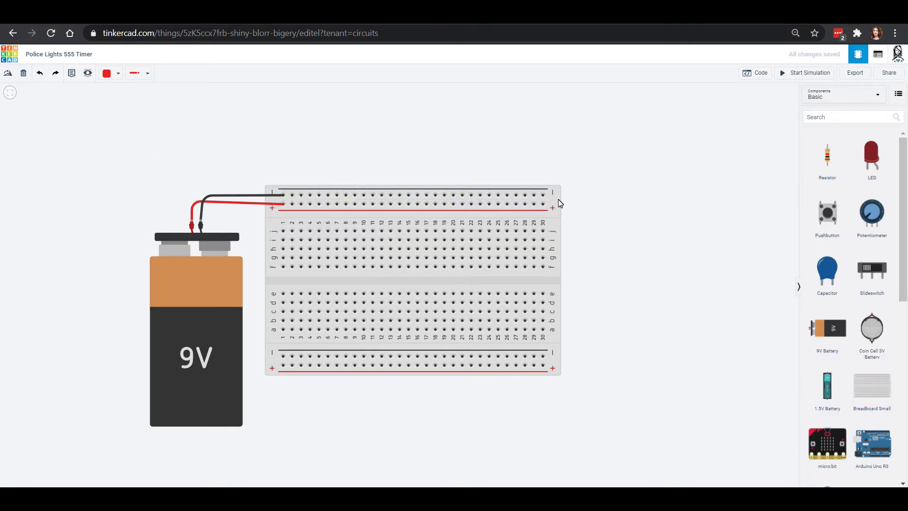
- Jumper the top + and − rails to the bottom rails on the right, negative wire black
{"action": "left_click", "coordinate": [543, 205]}
{"action": "left_click", "coordinate": [543, 204]}
{"action": "left_click", "coordinate": [544, 366]}
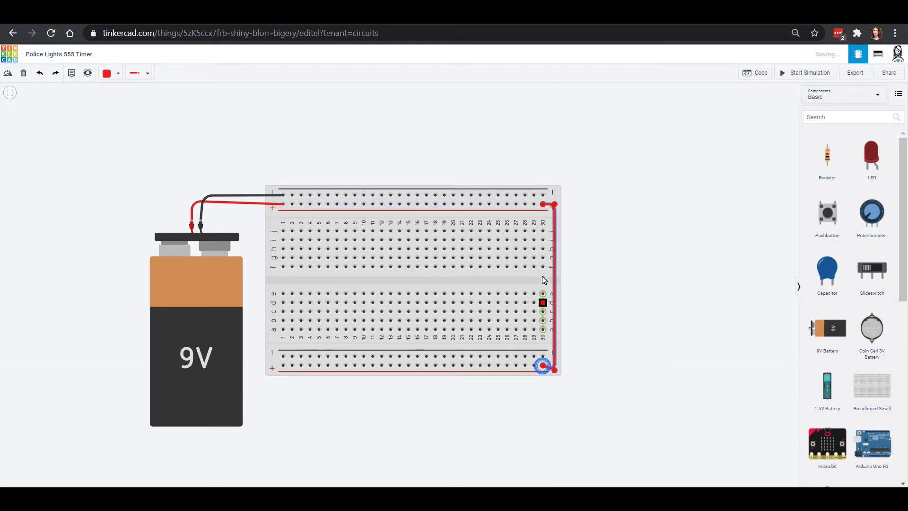
{"action": "left_click", "coordinate": [544, 195]}
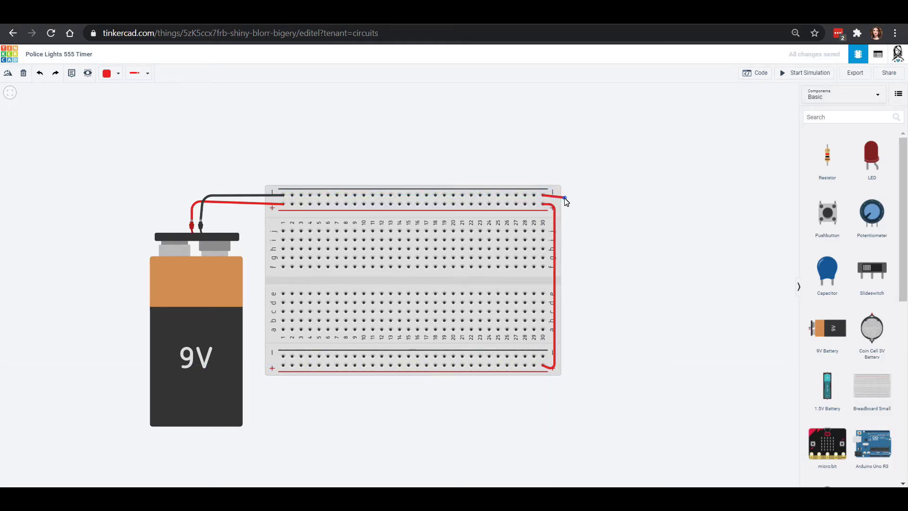
{"action": "left_click", "coordinate": [543, 358]}
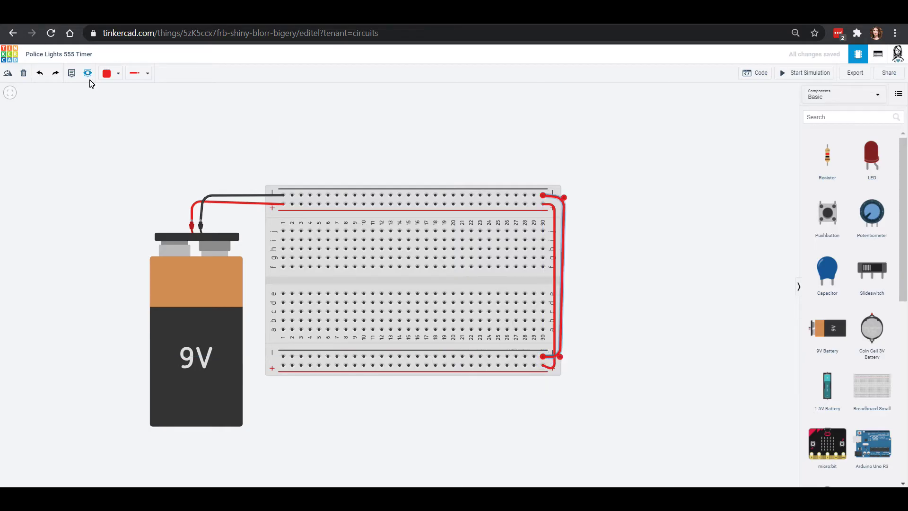
{"action": "left_click", "coordinate": [118, 72]}
{"action": "left_click", "coordinate": [118, 103]}
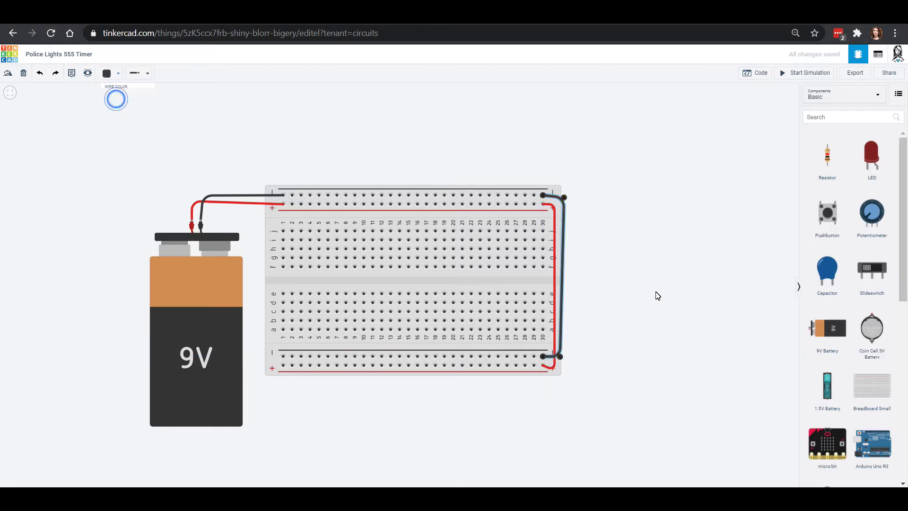
{"action": "left_click", "coordinate": [617, 209]}
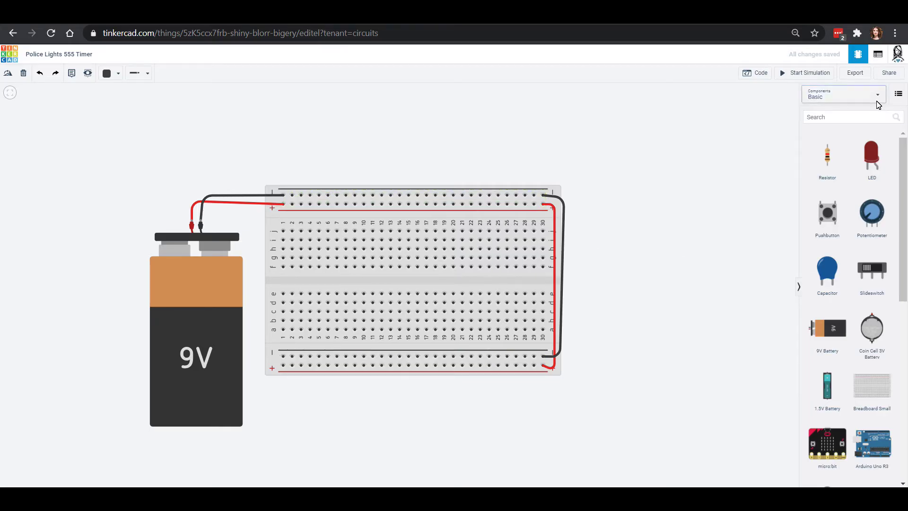
- Find the 555 Timer via search and drop it across the breadboard's centre gap
{"action": "left_click", "coordinate": [847, 117]}
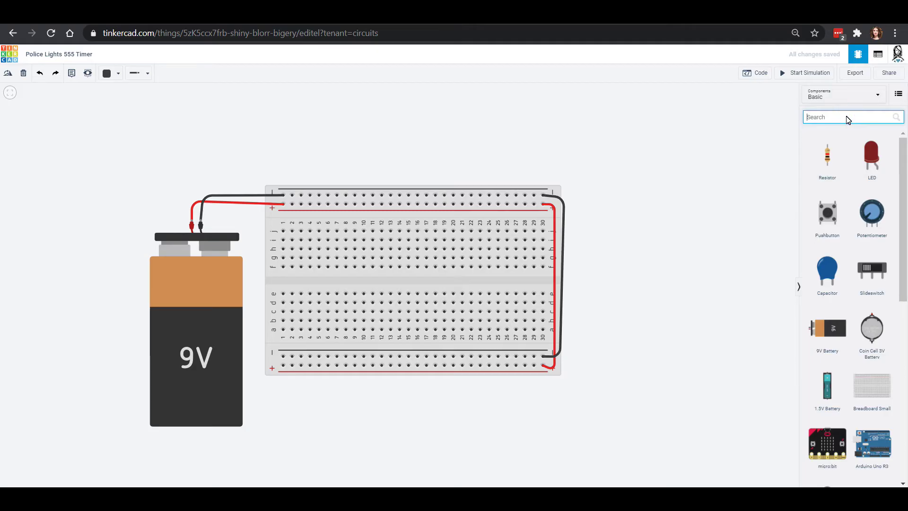
{"action": "type", "text": "555"}
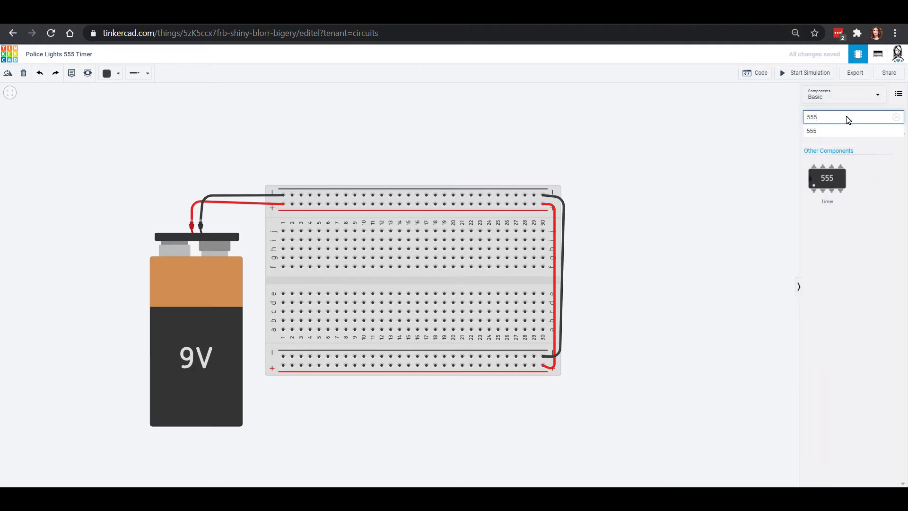
{"action": "left_click", "coordinate": [838, 183]}
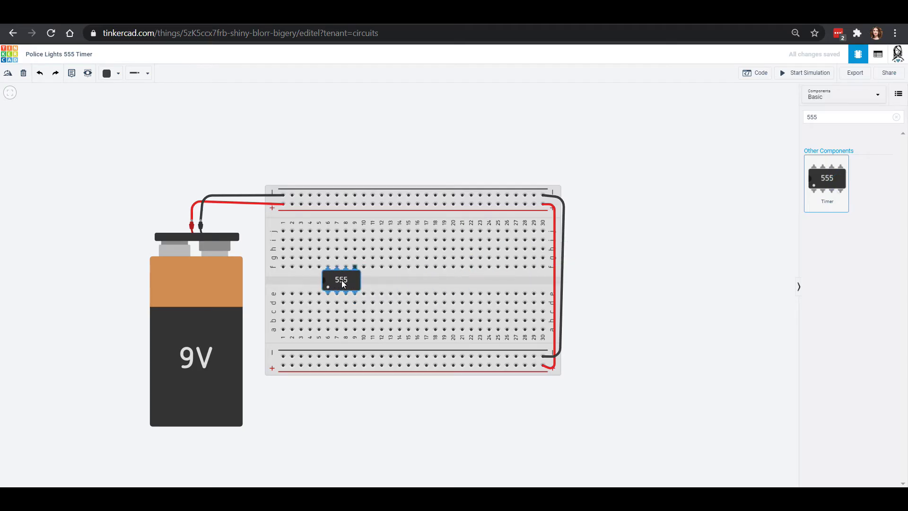
{"action": "left_click", "coordinate": [342, 280]}
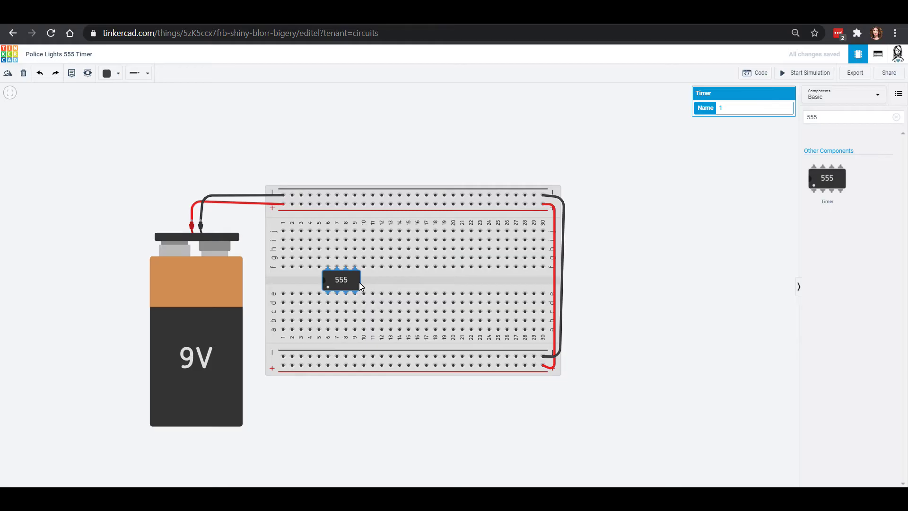
- Run a red wire from the 555's upper pin column to the top rail
{"action": "left_click", "coordinate": [329, 267]}
{"action": "left_click", "coordinate": [328, 204]}
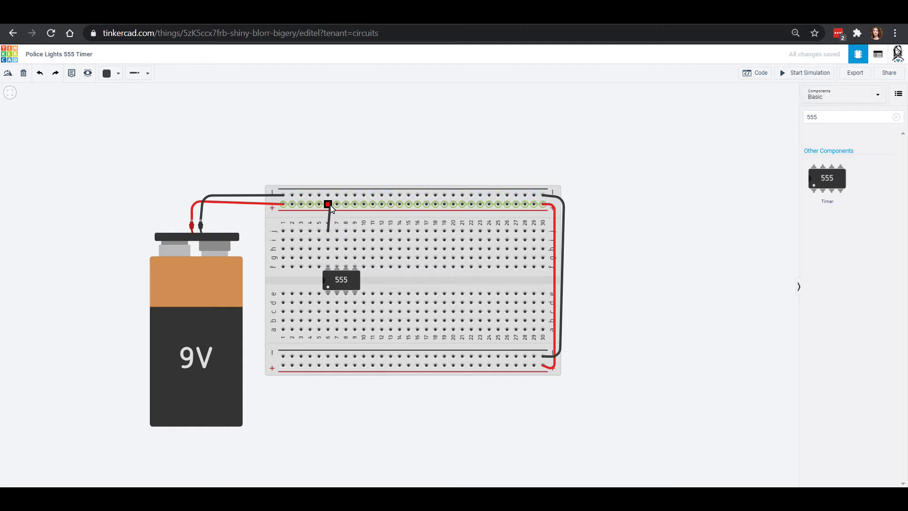
{"action": "left_click", "coordinate": [110, 73]}
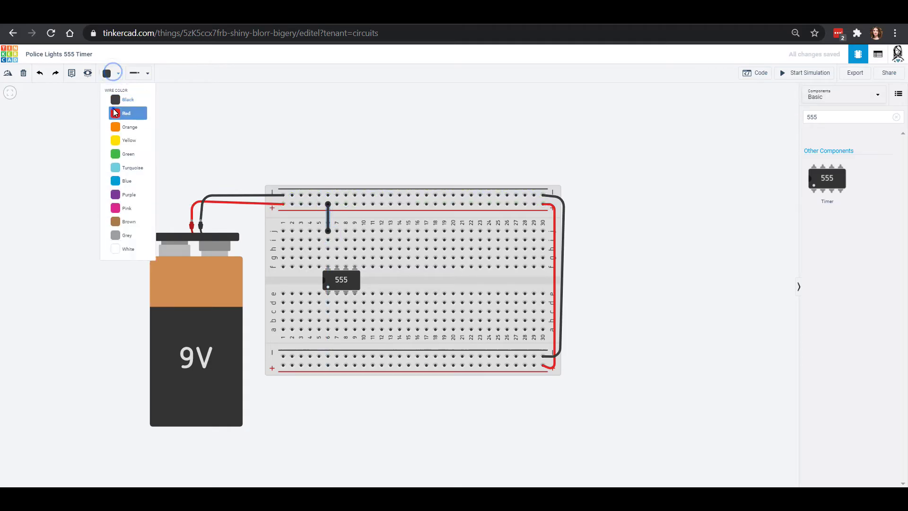
{"action": "left_click", "coordinate": [115, 107]}
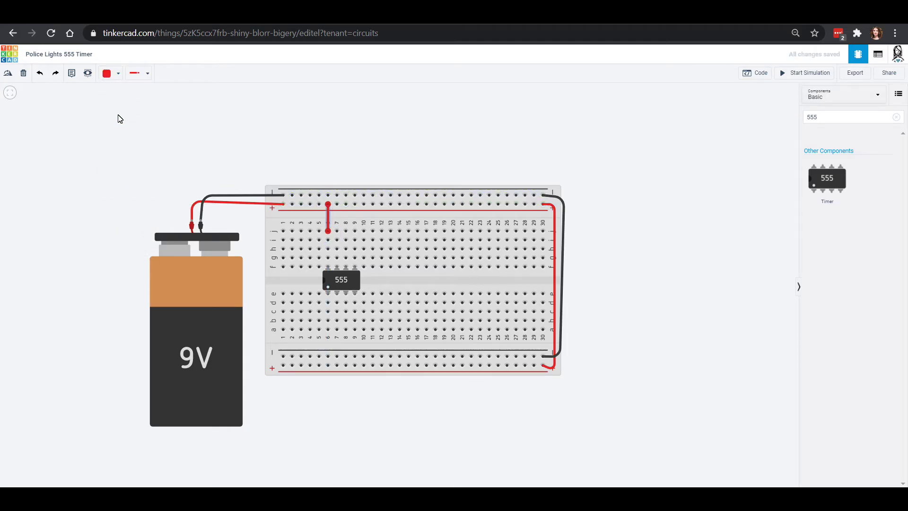
- Connect the 555's first pin and Reset pin rows to the bottom rail with black wires
{"action": "left_click", "coordinate": [328, 330]}
{"action": "left_click", "coordinate": [328, 356]}
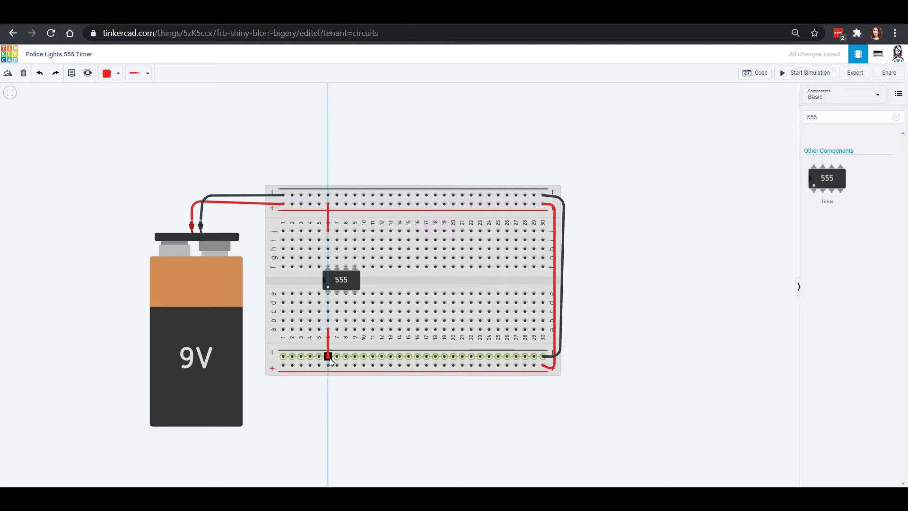
{"action": "left_click", "coordinate": [107, 73]}
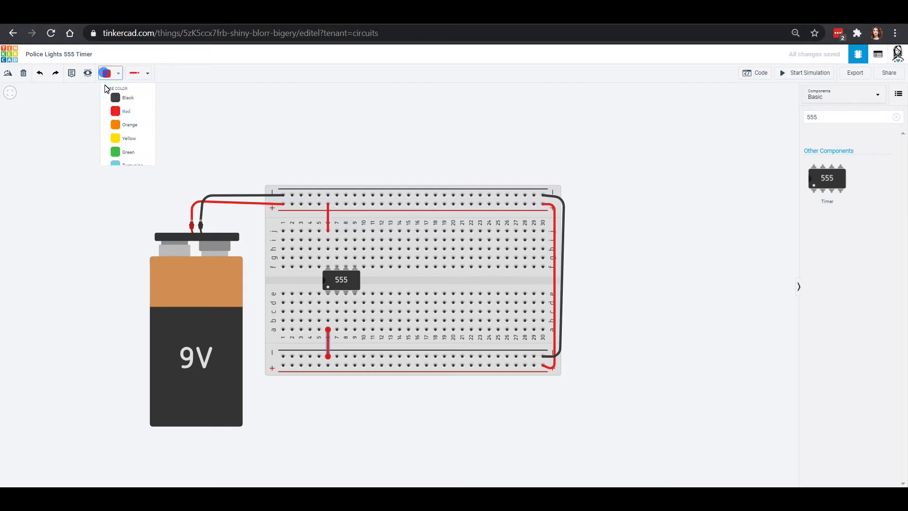
{"action": "left_click", "coordinate": [122, 96]}
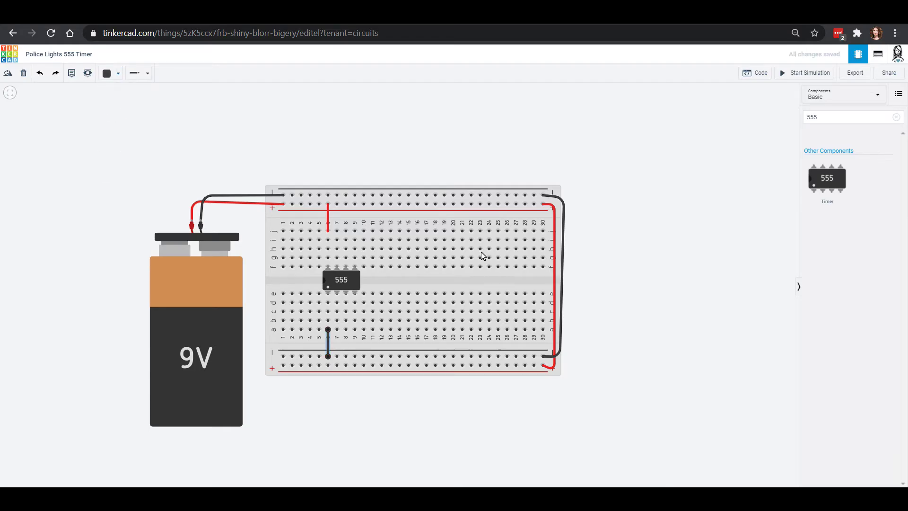
{"action": "left_click", "coordinate": [355, 292]}
{"action": "left_click", "coordinate": [355, 331]}
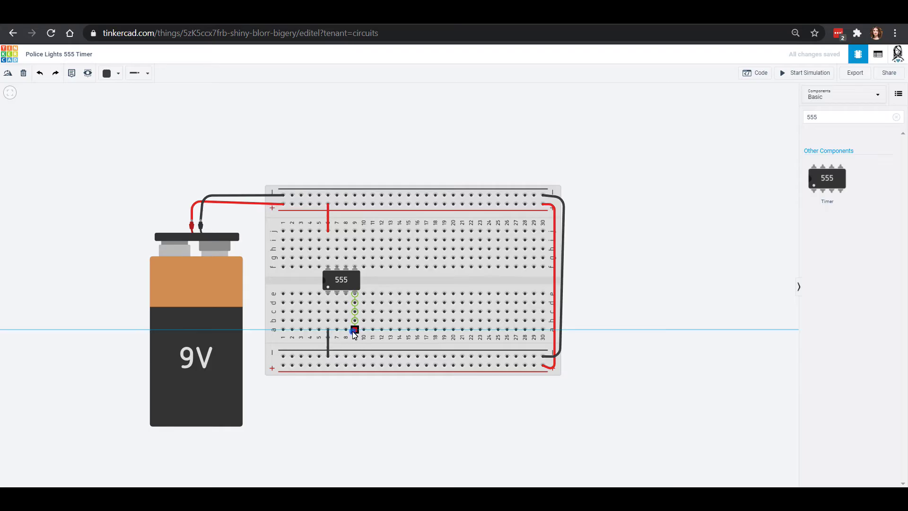
{"action": "left_click", "coordinate": [355, 358]}
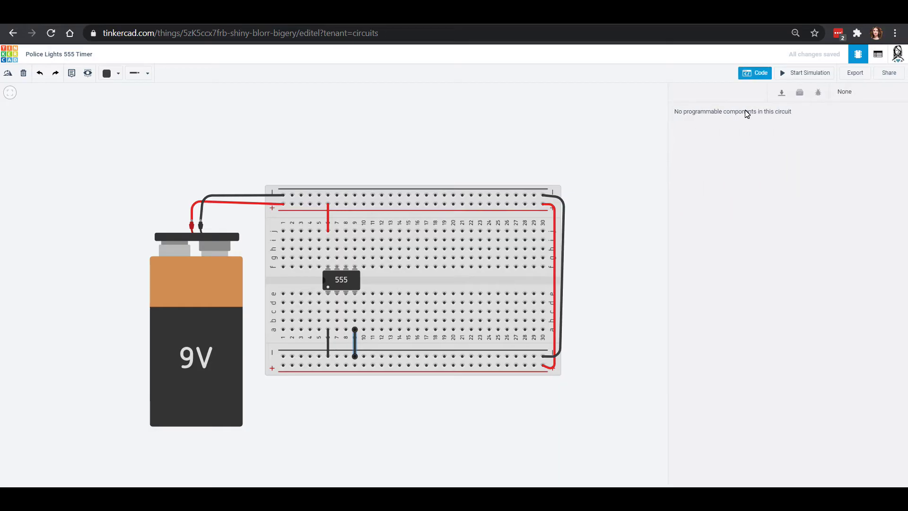
{"action": "left_click", "coordinate": [641, 151]}
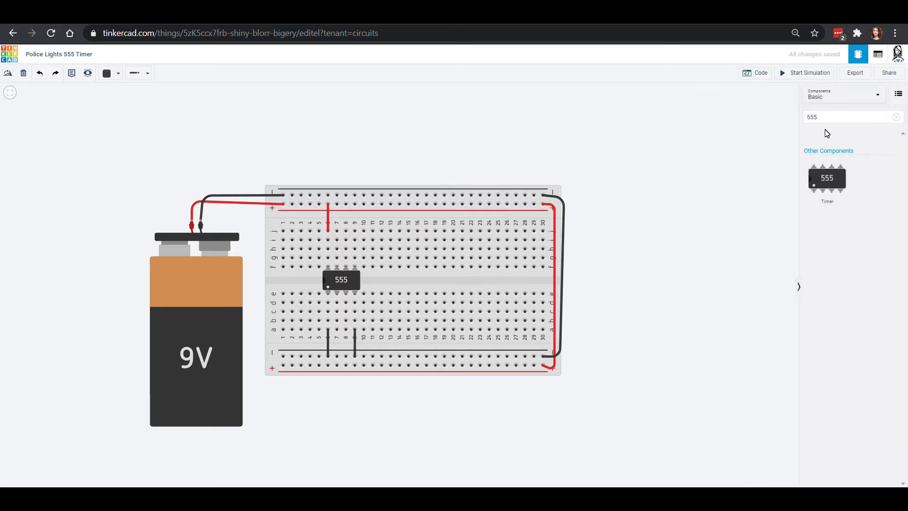
- Place two LEDs near columns 16 and 21, making the second one blue
{"action": "left_click_drag", "start_coordinate": [822, 117], "coordinate": [800, 119]}
{"action": "type", "text": "led"}
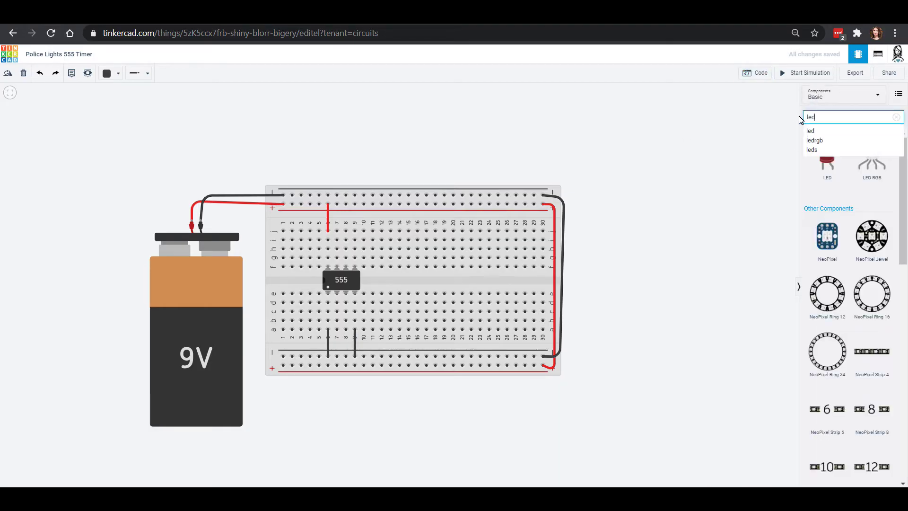
{"action": "mouse_move", "coordinate": [827, 166]}
{"action": "left_mouse_down"}
{"action": "mouse_move", "coordinate": [470, 298]}
{"action": "mouse_move", "coordinate": [424, 259]}
{"action": "left_mouse_up"}
{"action": "left_click", "coordinate": [424, 256]}
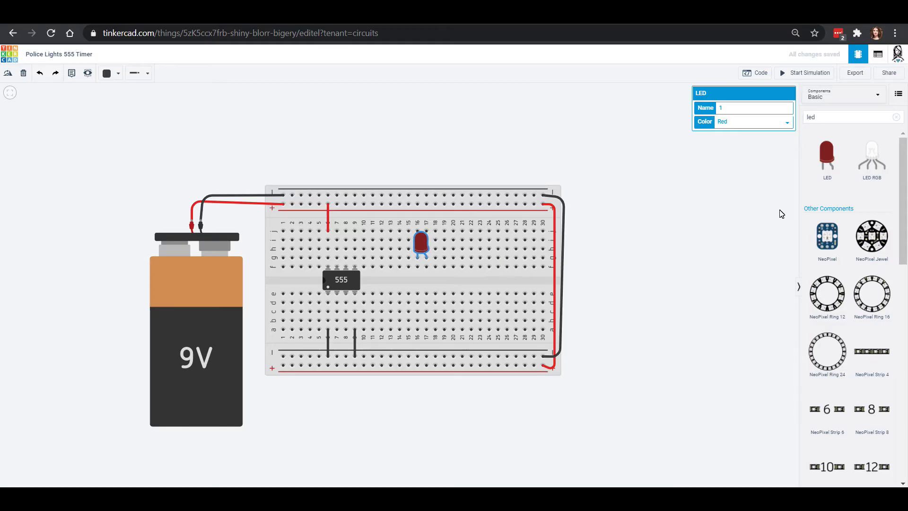
{"action": "left_click", "coordinate": [826, 153]}
{"action": "left_click", "coordinate": [472, 259]}
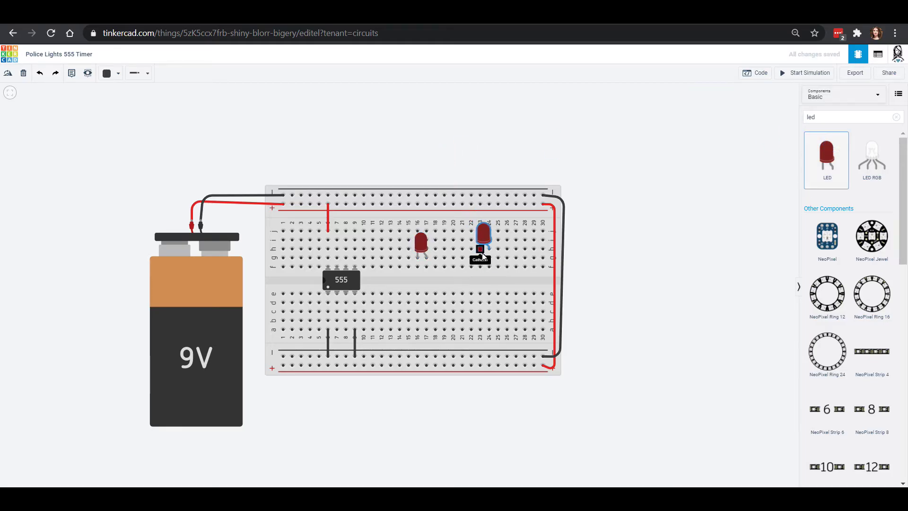
{"action": "left_click", "coordinate": [469, 255]}
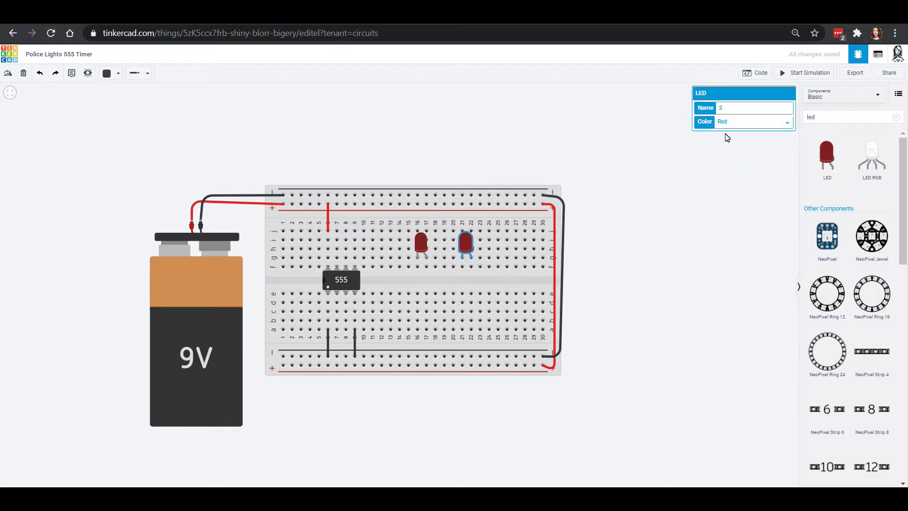
{"action": "left_click", "coordinate": [752, 122]}
{"action": "left_click", "coordinate": [731, 151]}
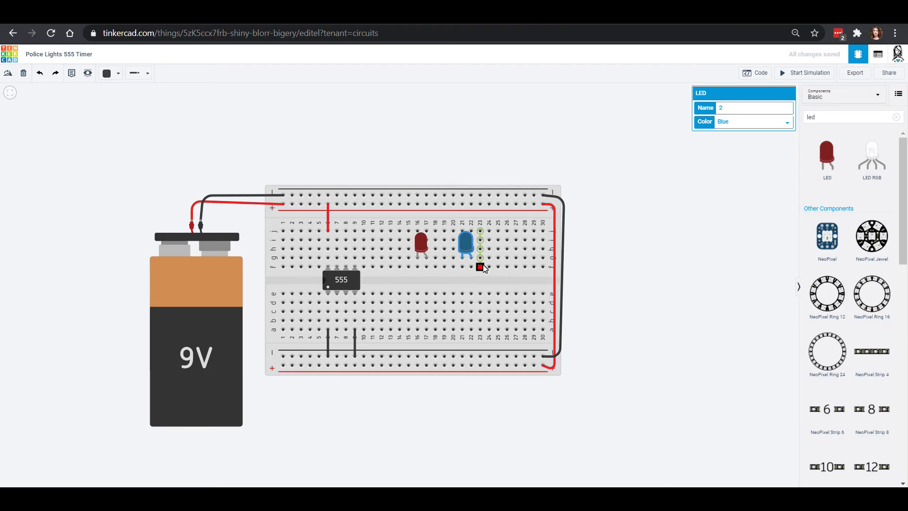
- Wire each LED's column to the top rails, with the red LED's wire coloured red
{"action": "left_click", "coordinate": [463, 228]}
{"action": "left_click", "coordinate": [463, 196]}
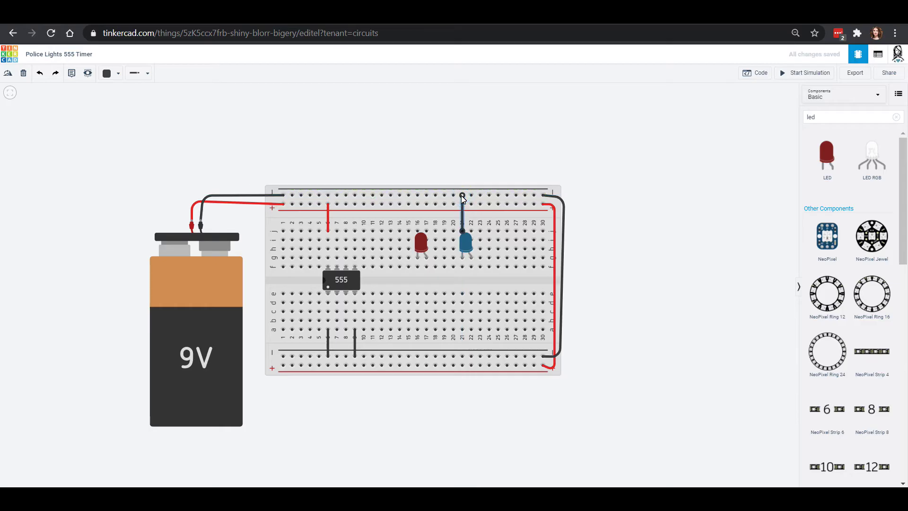
{"action": "left_click", "coordinate": [424, 229]}
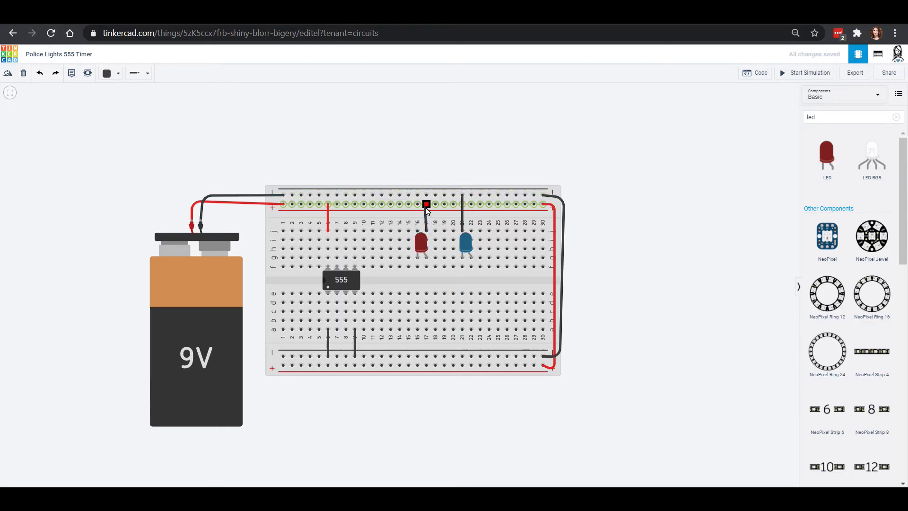
{"action": "left_click", "coordinate": [425, 206]}
{"action": "left_click", "coordinate": [130, 135]}
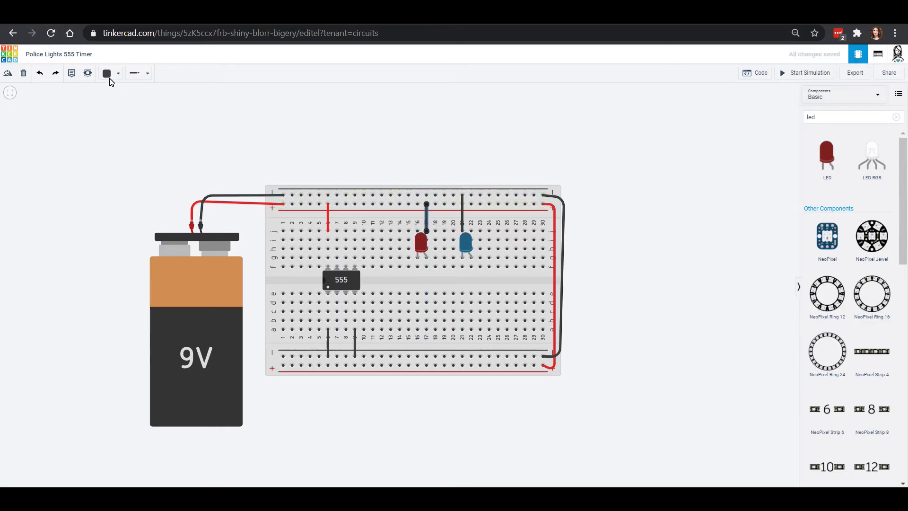
{"action": "left_click", "coordinate": [108, 73]}
{"action": "left_click", "coordinate": [114, 114]}
{"action": "left_click", "coordinate": [373, 293]}
{"action": "key", "text": "Escape"}
- Place a resistor below the red LED and set it to 500 Ω
{"action": "left_click", "coordinate": [896, 118]}
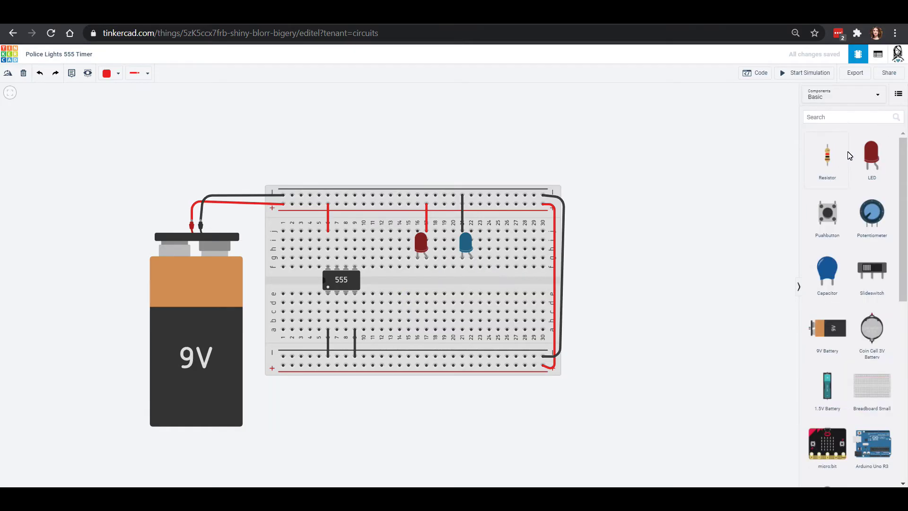
{"action": "left_click_drag", "start_coordinate": [829, 162], "coordinate": [421, 293]}
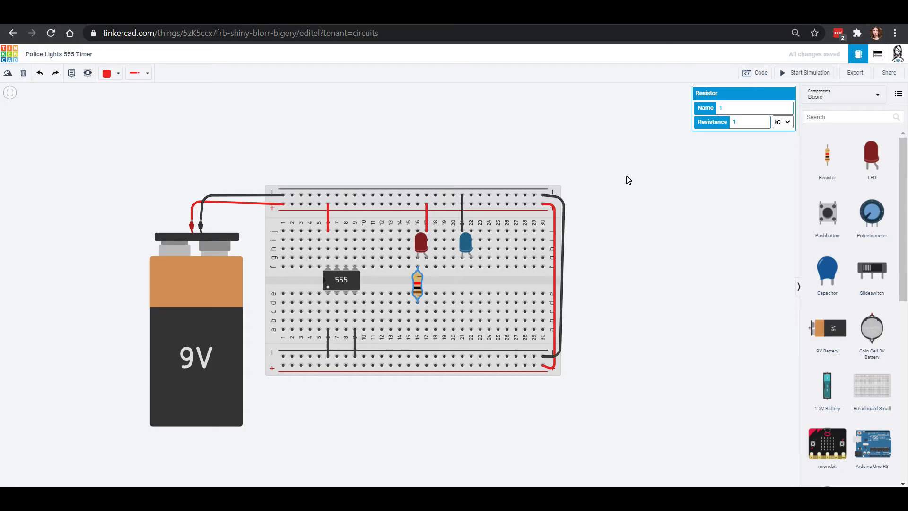
{"action": "left_click", "coordinate": [782, 122]}
{"action": "left_click", "coordinate": [778, 160]}
{"action": "left_click", "coordinate": [736, 122]}
{"action": "type", "text": "500"}
{"action": "left_click", "coordinate": [695, 176]}
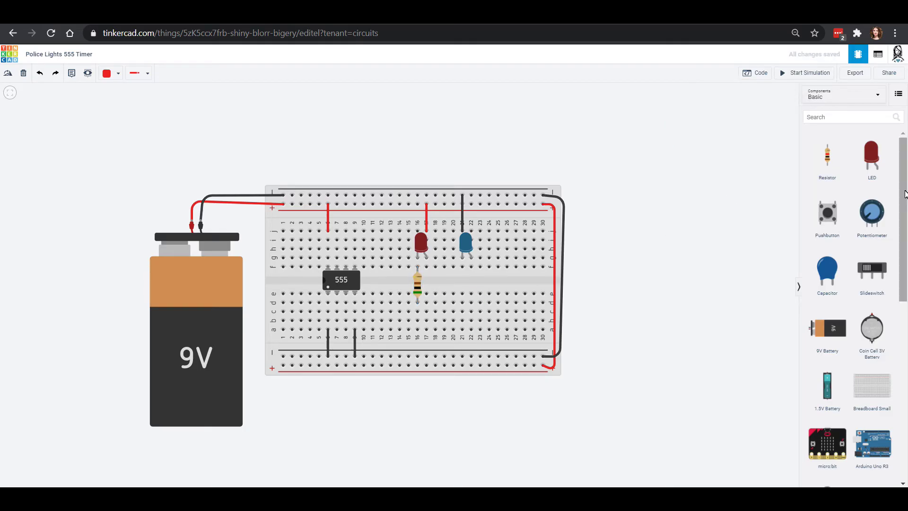
- Place a second resistor below the blue LED and switch its unit to Ω
{"action": "left_click_drag", "start_coordinate": [842, 162], "coordinate": [498, 312]}
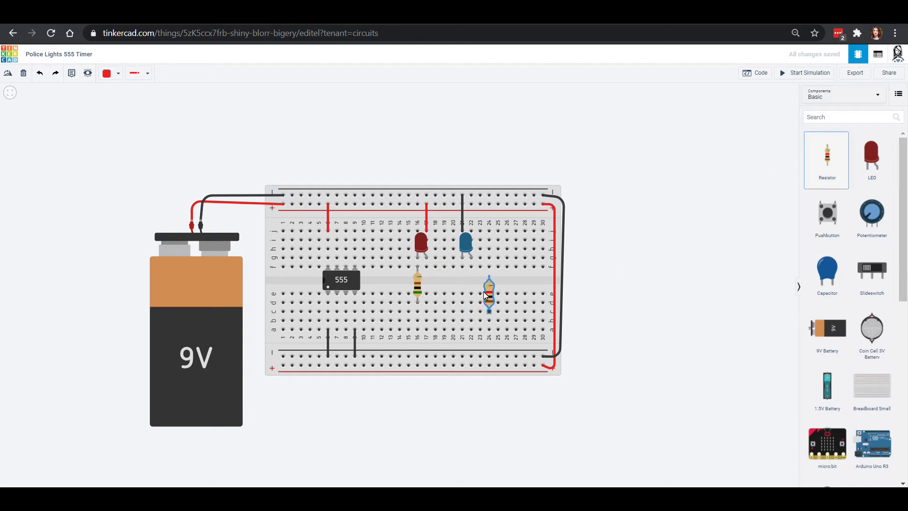
{"action": "left_click", "coordinate": [474, 282]}
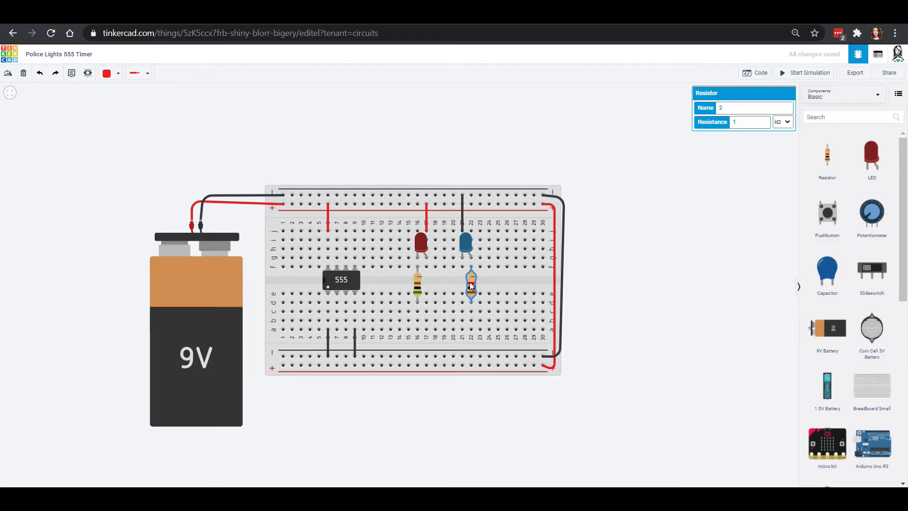
{"action": "double_click", "coordinate": [739, 122]}
{"action": "left_click", "coordinate": [786, 122]}
{"action": "left_click", "coordinate": [784, 165]}
{"action": "left_click", "coordinate": [738, 124]}
{"action": "key", "text": "BackSpace"}
{"action": "left_click", "coordinate": [734, 238]}
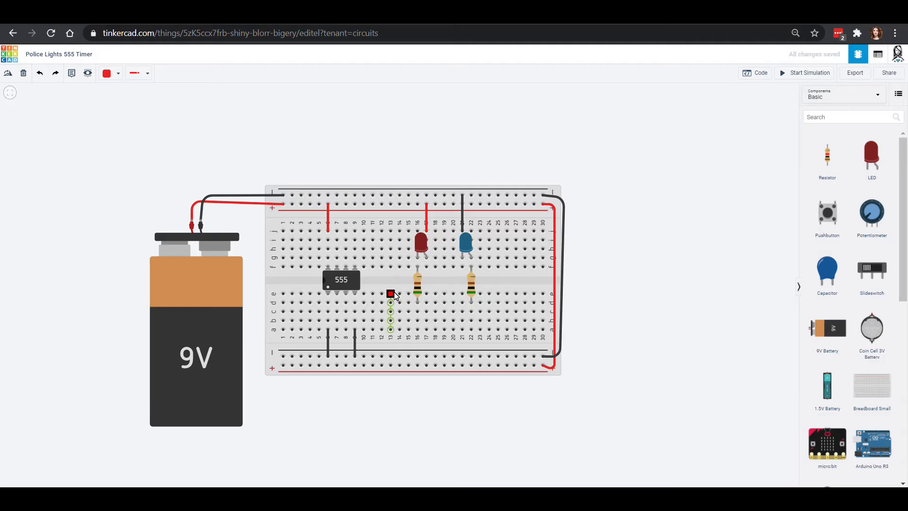
- Draw purple wires from the 555's lower row to the first resistor, then to the second
{"action": "left_click", "coordinate": [344, 311]}
{"action": "left_click", "coordinate": [417, 311]}
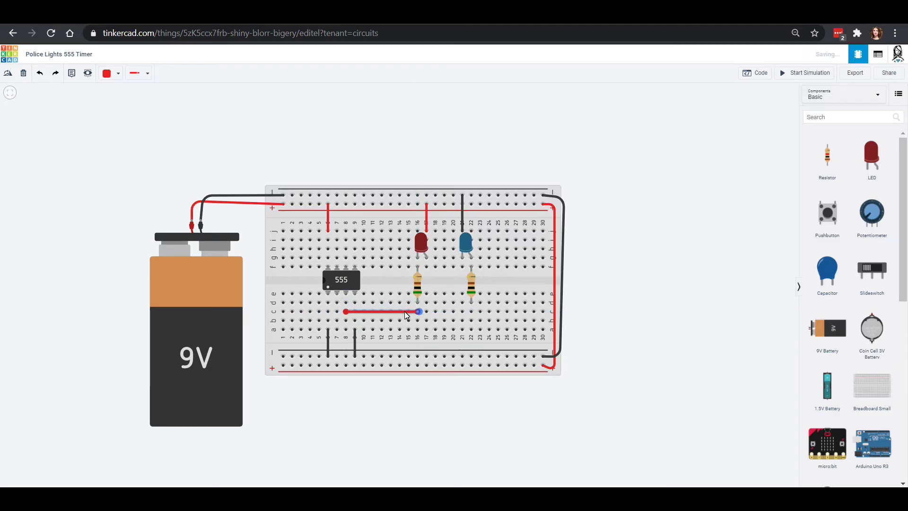
{"action": "left_click", "coordinate": [419, 311]}
{"action": "left_click", "coordinate": [108, 73]}
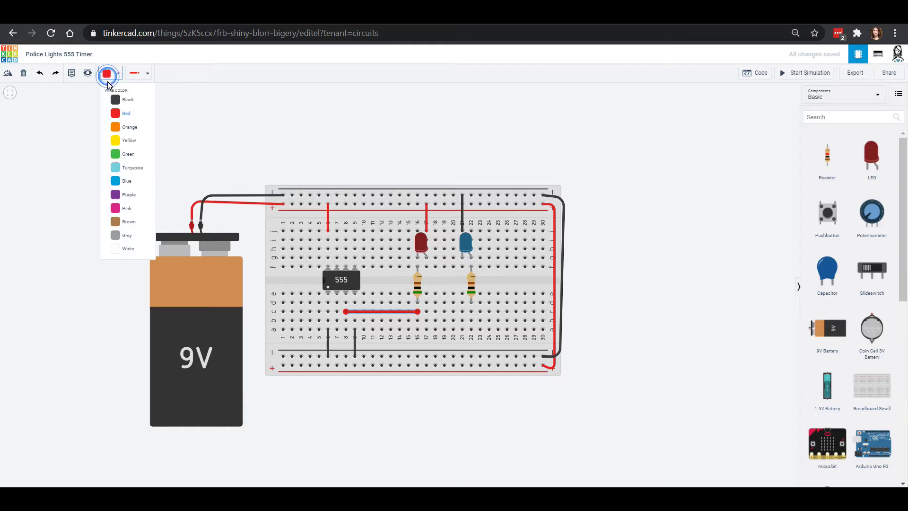
{"action": "left_click", "coordinate": [128, 195]}
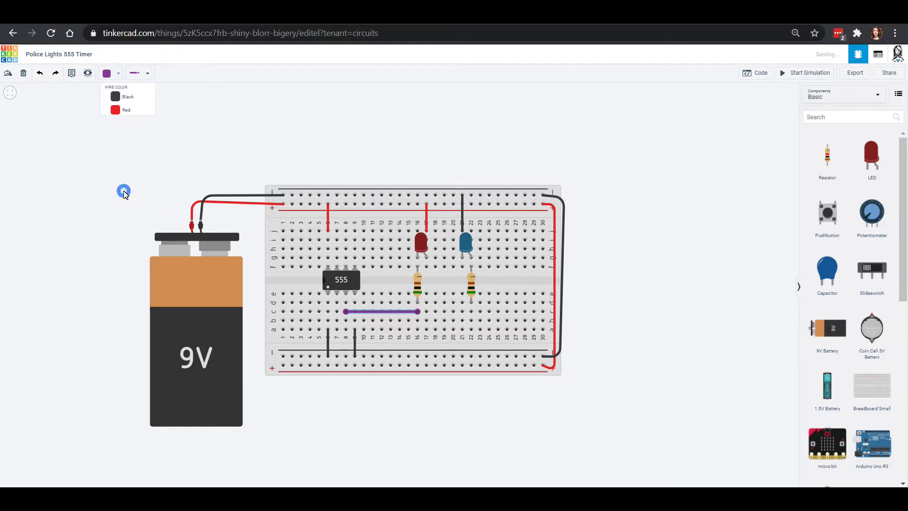
{"action": "left_click_drag", "start_coordinate": [397, 310], "coordinate": [417, 310]}
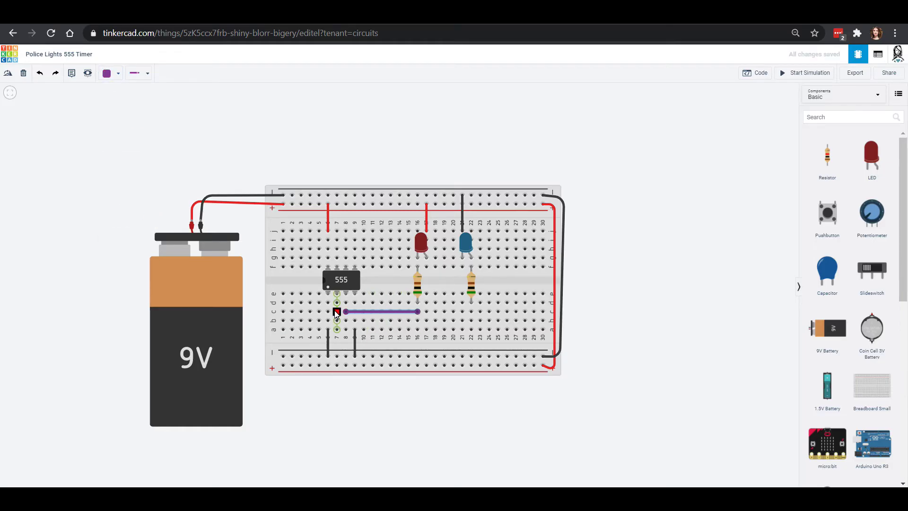
{"action": "left_click", "coordinate": [418, 320]}
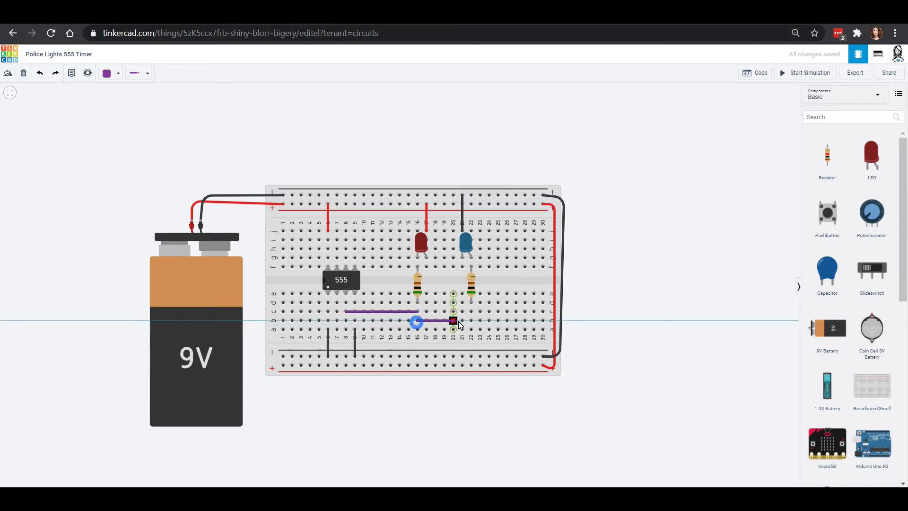
{"action": "left_click", "coordinate": [470, 320]}
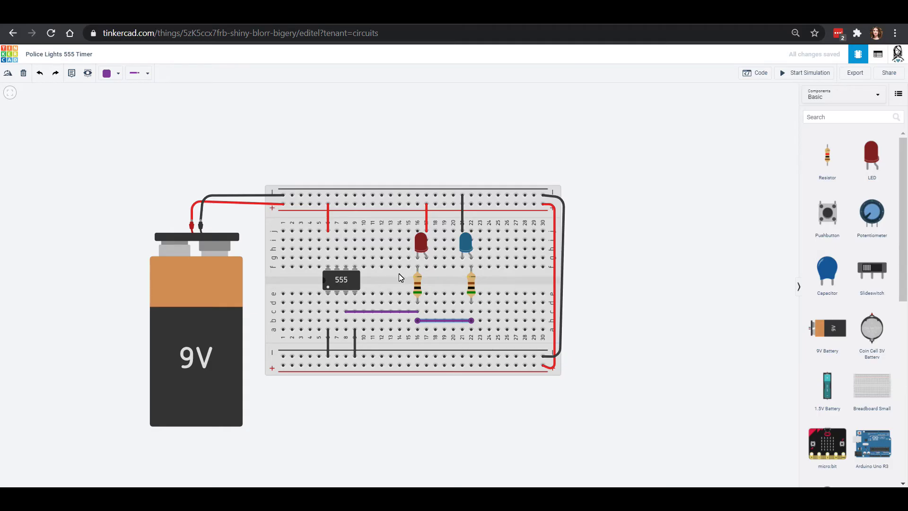
- Route a turquoise wire from the 555's Trigger pin around its right side to an upper pin
{"action": "left_click", "coordinate": [336, 303]}
{"action": "left_click", "coordinate": [337, 332]}
{"action": "left_click", "coordinate": [345, 303]}
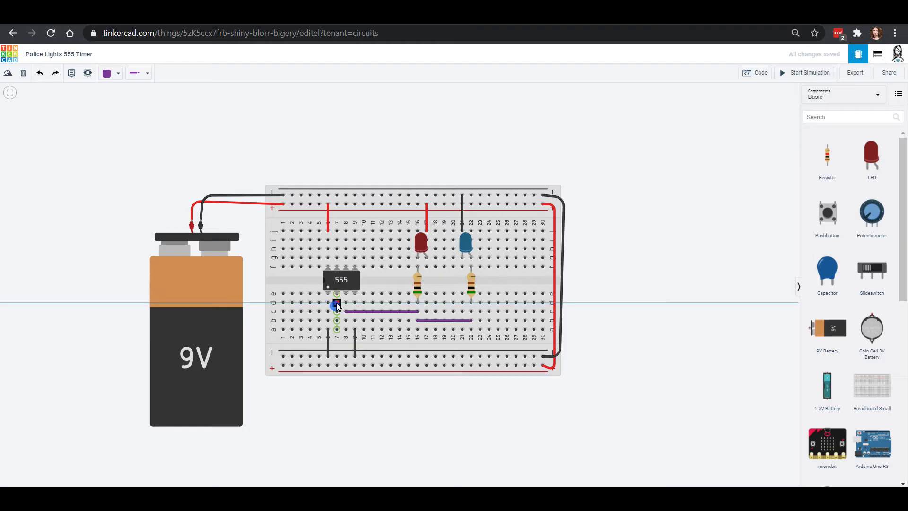
{"action": "left_click", "coordinate": [366, 300]}
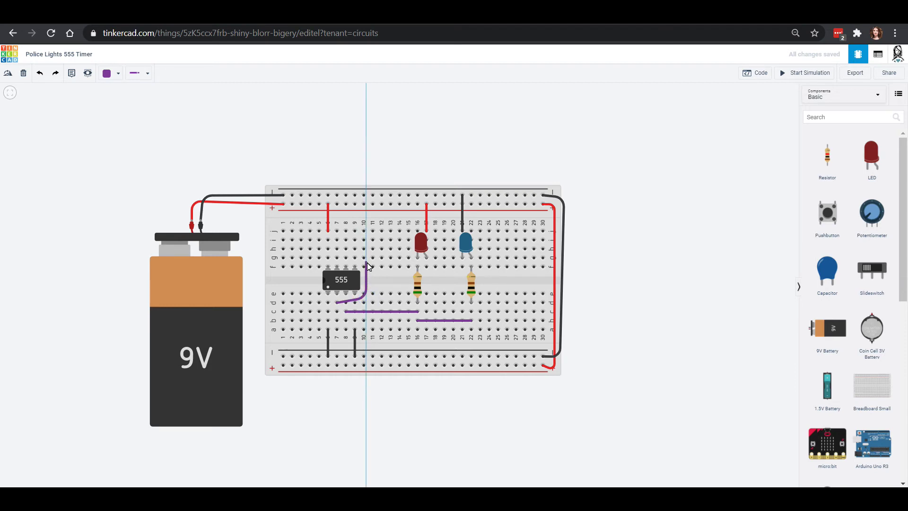
{"action": "left_click", "coordinate": [368, 267]}
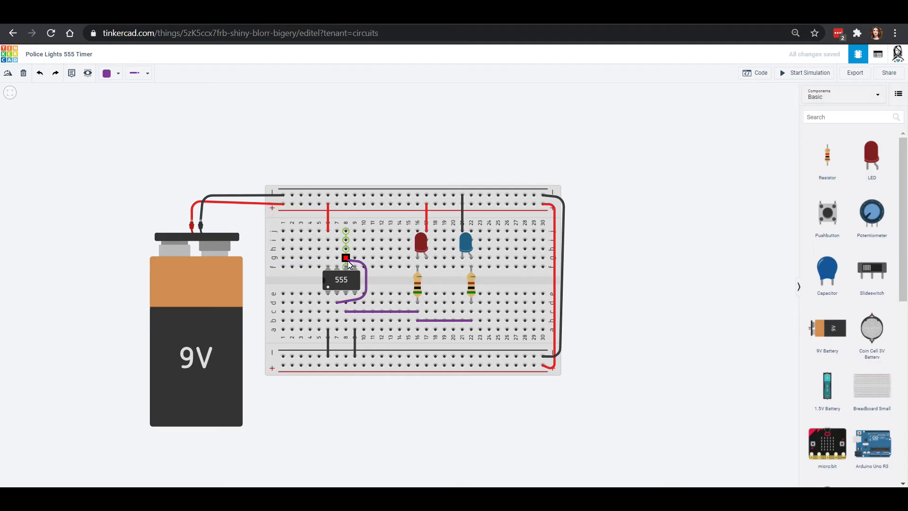
{"action": "left_click", "coordinate": [346, 260]}
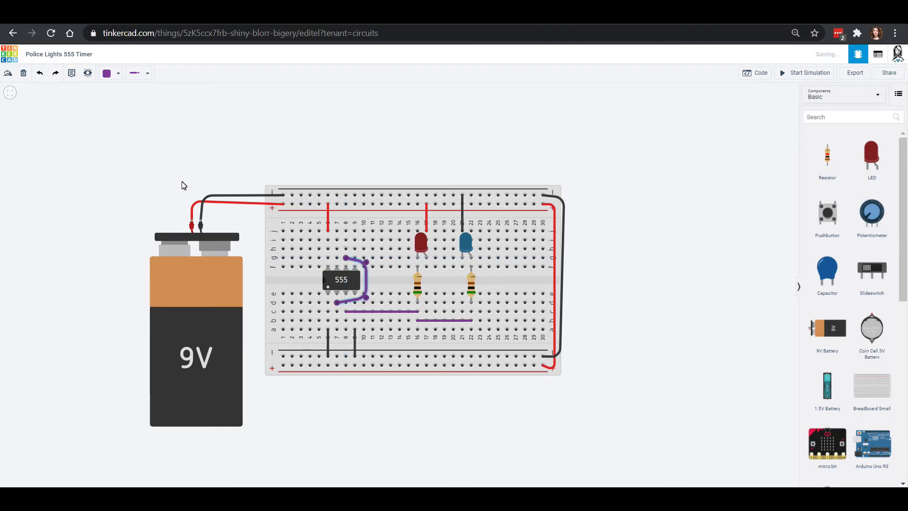
{"action": "left_click", "coordinate": [107, 73]}
{"action": "left_click", "coordinate": [130, 167]}
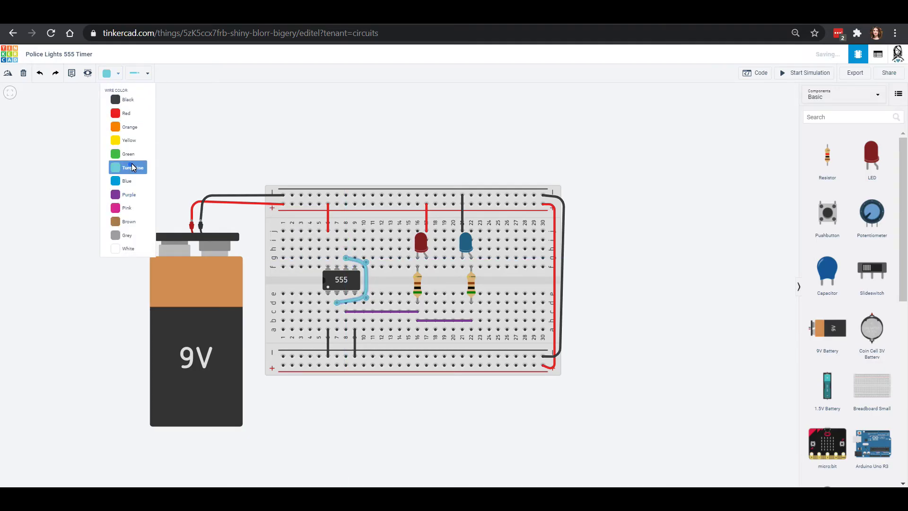
{"action": "left_click", "coordinate": [454, 153]}
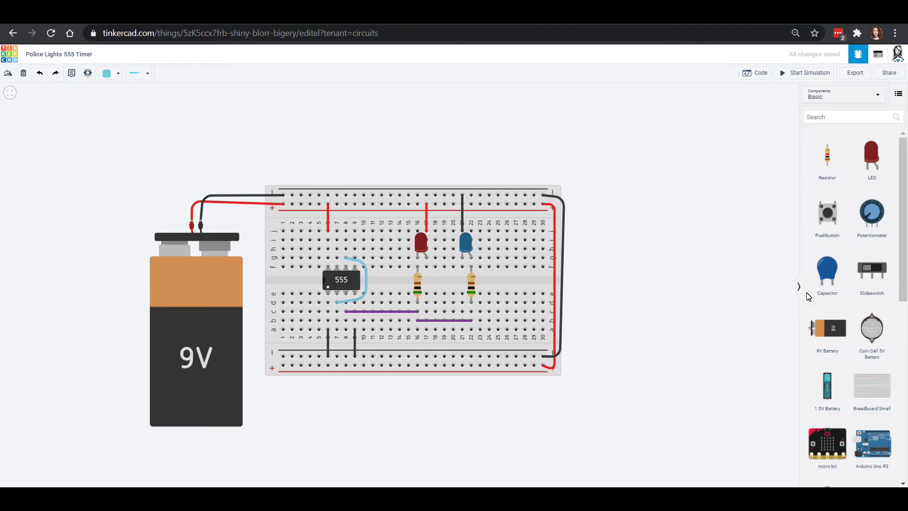
- Place a capacitor near column 10 and wire its leg to the 555 chip pin
{"action": "left_click_drag", "start_coordinate": [829, 268], "coordinate": [367, 249]}
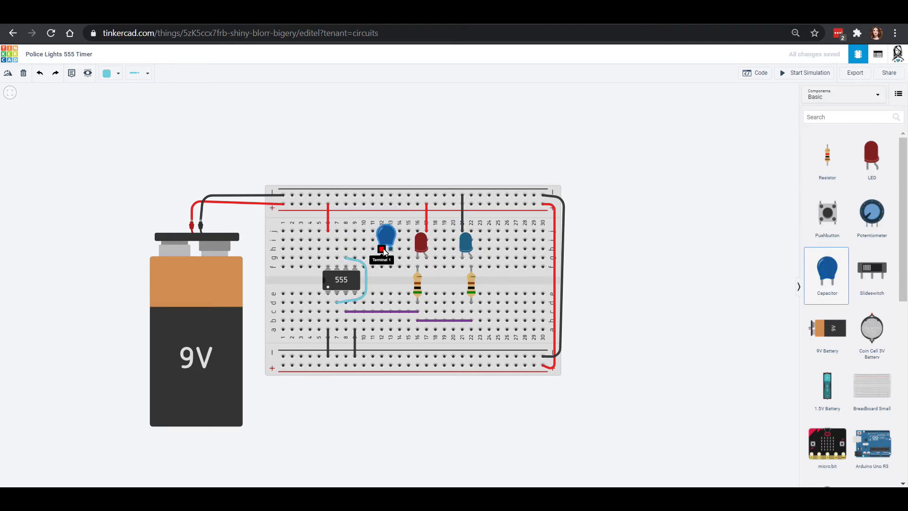
{"action": "mouse_move", "coordinate": [367, 241]}
{"action": "left_mouse_down"}
{"action": "mouse_move", "coordinate": [361, 246]}
{"action": "mouse_move", "coordinate": [380, 241]}
{"action": "left_mouse_up"}
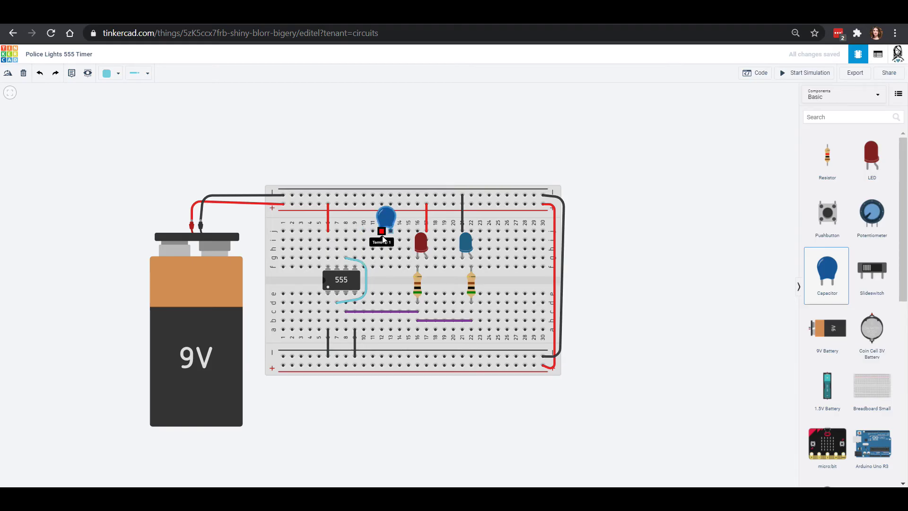
{"action": "left_click", "coordinate": [381, 243]}
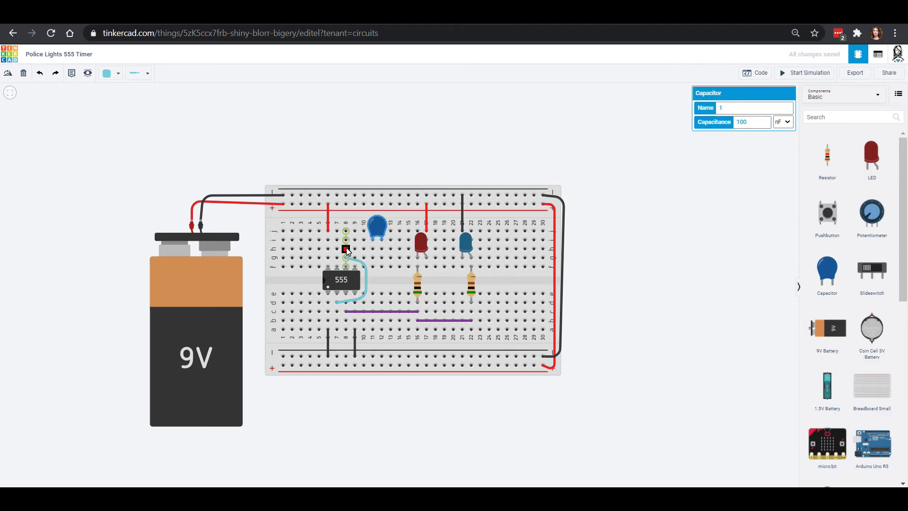
{"action": "left_click", "coordinate": [346, 247]}
{"action": "left_click_drag", "start_coordinate": [347, 248], "coordinate": [373, 252]}
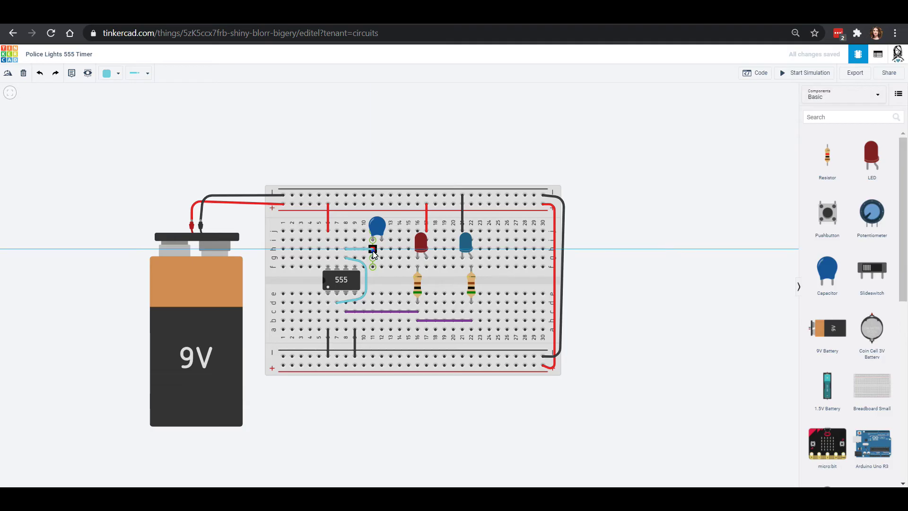
{"action": "left_click_drag", "start_coordinate": [374, 252], "coordinate": [388, 250]}
- Run a black wire from the capacitor's other leg to the top rail at column 11
{"action": "left_click", "coordinate": [388, 250]}
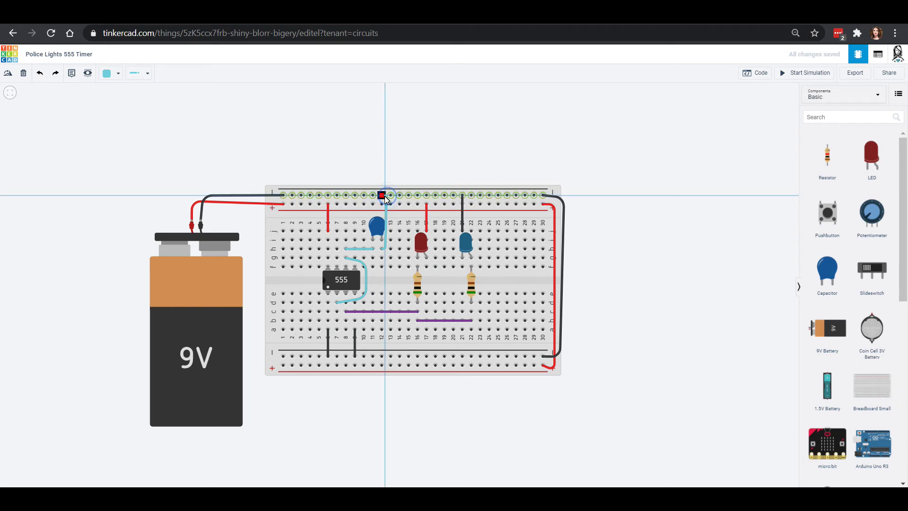
{"action": "left_click_drag", "start_coordinate": [389, 197], "coordinate": [384, 196]}
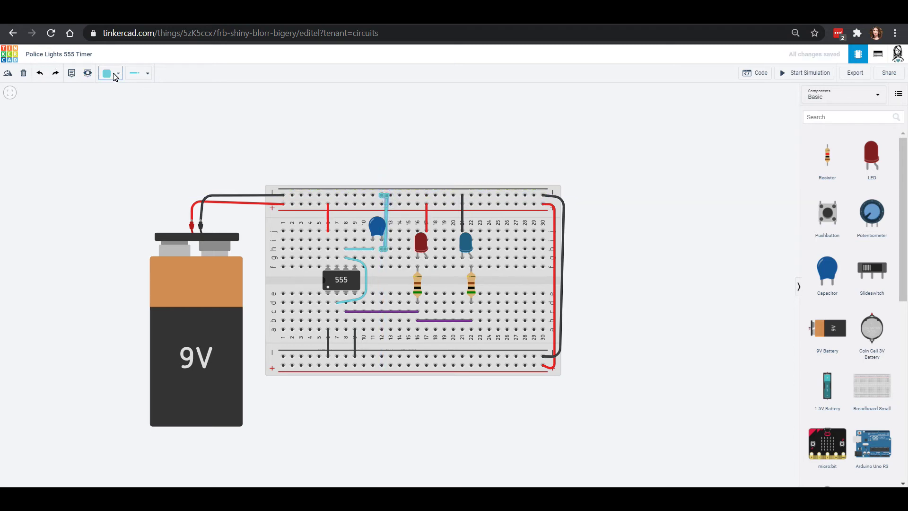
{"action": "left_click", "coordinate": [111, 74]}
{"action": "left_click", "coordinate": [120, 99]}
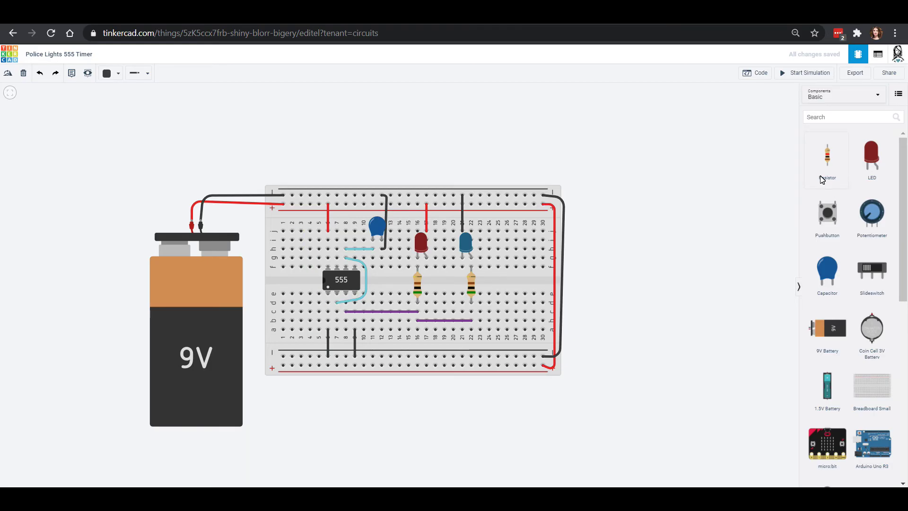
- Place a resistor at column 1 and join it to the 555 with a turquoise row-h wire
{"action": "left_click", "coordinate": [827, 160]}
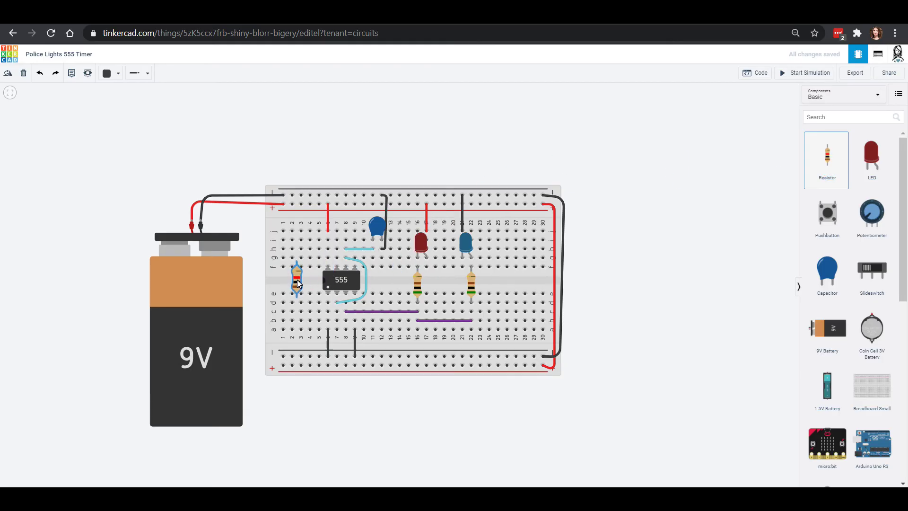
{"action": "left_click", "coordinate": [292, 283]}
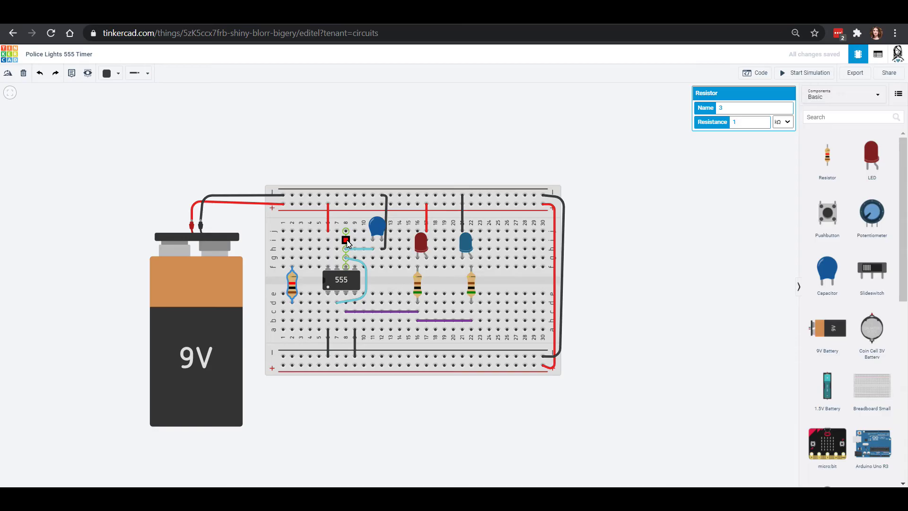
{"action": "left_click", "coordinate": [347, 241]}
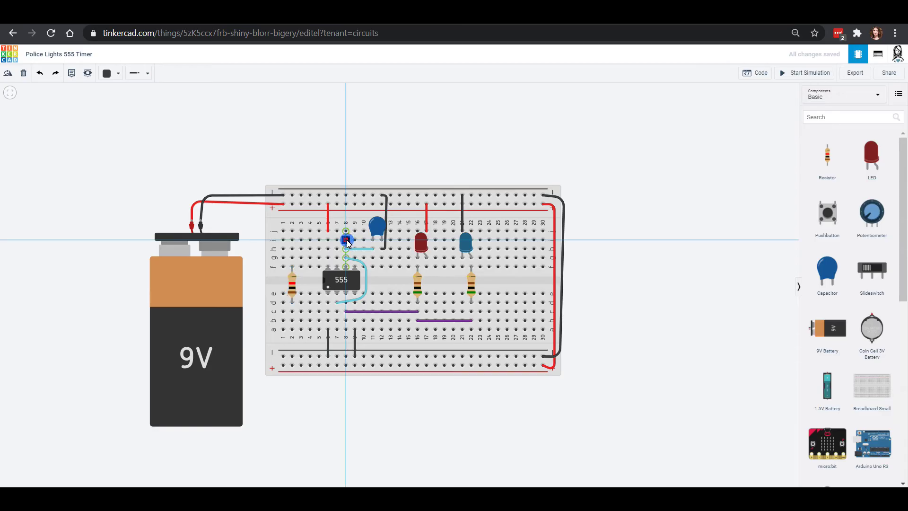
{"action": "left_click", "coordinate": [292, 249]}
{"action": "left_click_drag", "start_coordinate": [292, 250], "coordinate": [293, 239]}
{"action": "left_click", "coordinate": [292, 240]}
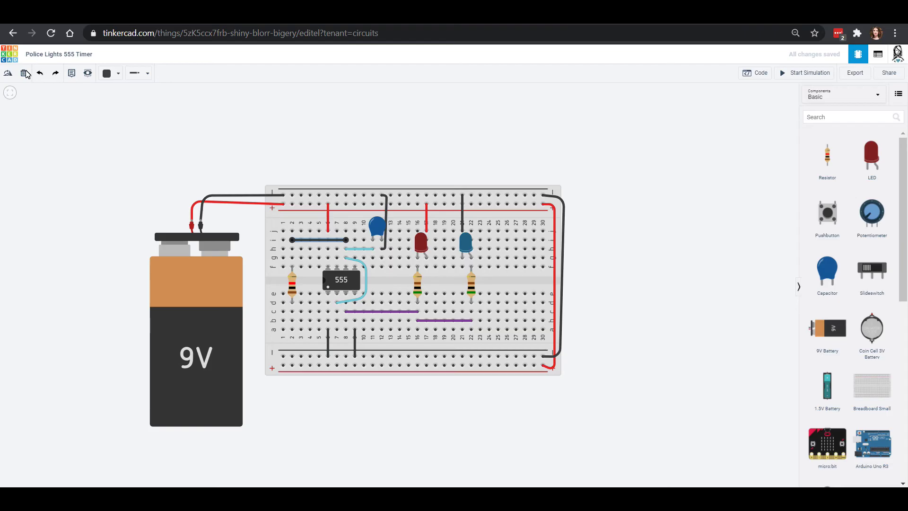
{"action": "left_click", "coordinate": [107, 73]}
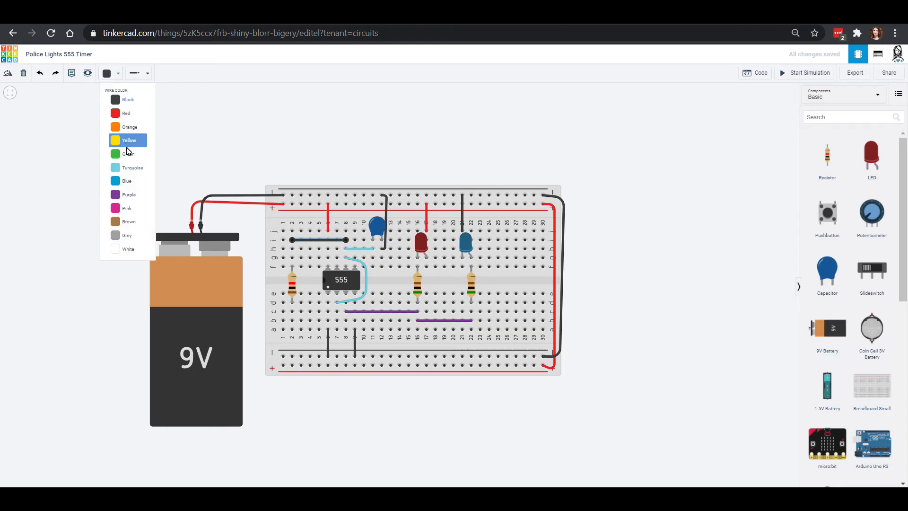
{"action": "left_click", "coordinate": [128, 167]}
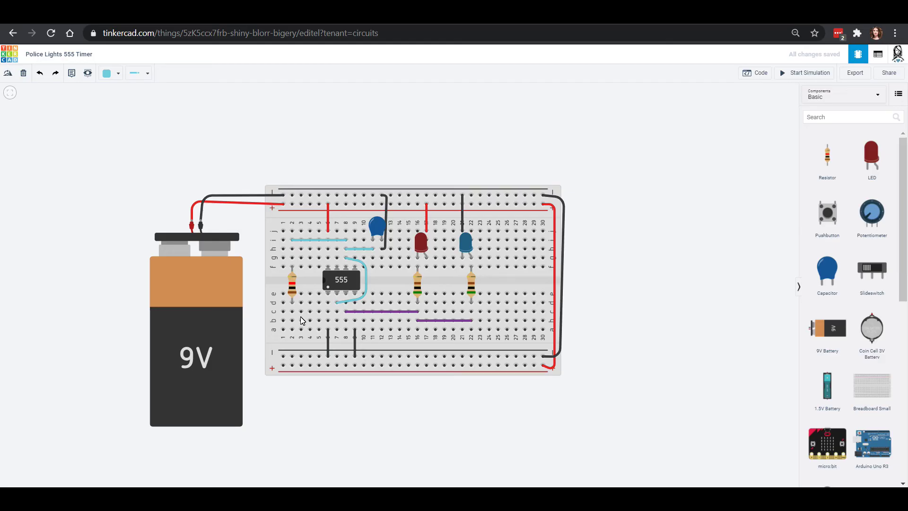
- Add a green wire along row b from the resistor to column 8 under the 555
{"action": "left_click", "coordinate": [293, 321]}
{"action": "left_click", "coordinate": [345, 322]}
{"action": "left_click", "coordinate": [107, 72]}
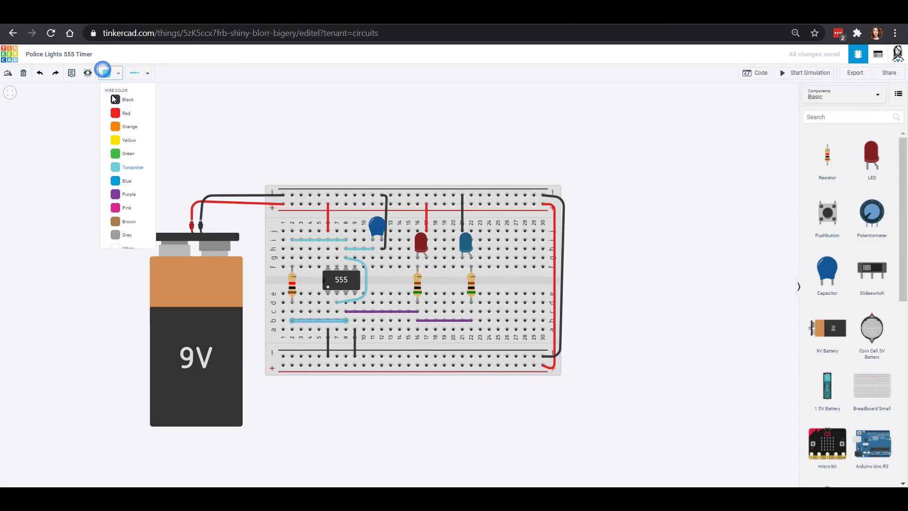
{"action": "left_click", "coordinate": [122, 153]}
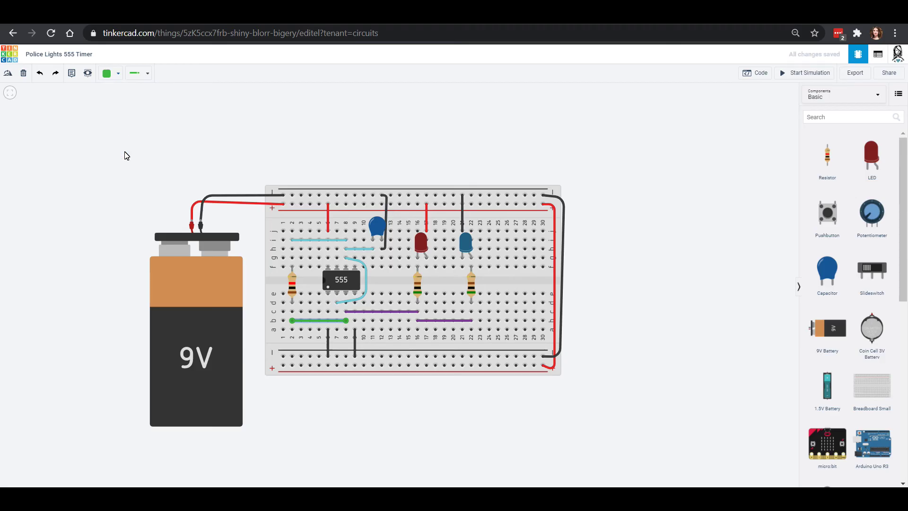
{"action": "left_click", "coordinate": [124, 156]}
- Test-run the simulation, set the capacitor to 10 µF, and simulate again
{"action": "left_click", "coordinate": [801, 72]}
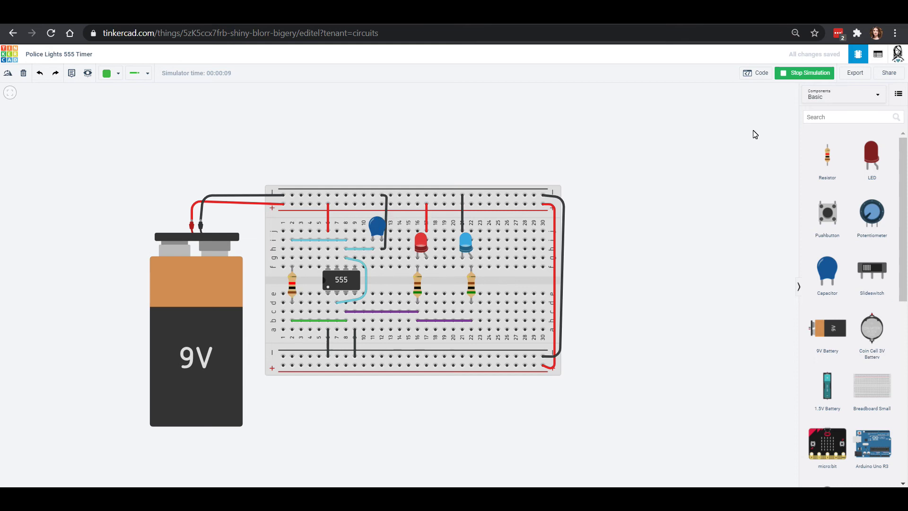
{"action": "left_click", "coordinate": [784, 73]}
{"action": "left_click", "coordinate": [376, 225]}
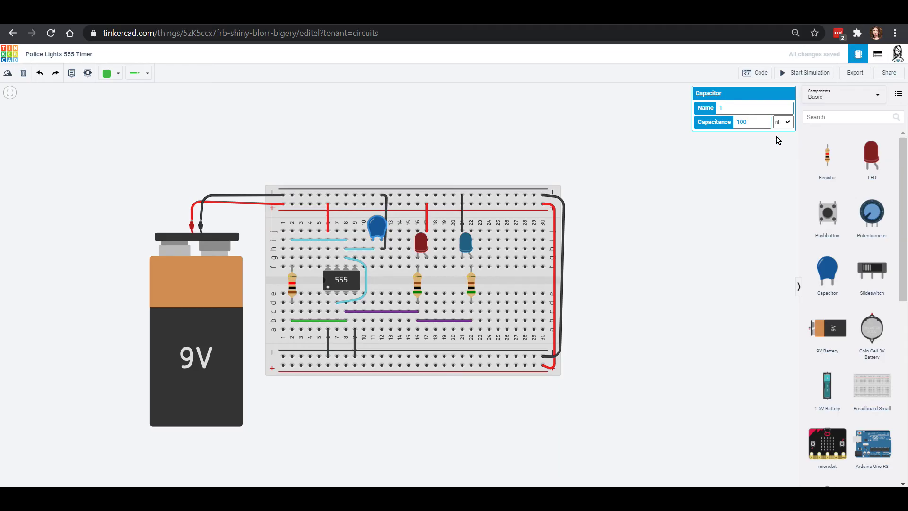
{"action": "left_click", "coordinate": [782, 122]}
{"action": "left_click", "coordinate": [778, 142]}
{"action": "left_click", "coordinate": [761, 123]}
{"action": "key", "text": "BackSpace"}
{"action": "left_click", "coordinate": [762, 150]}
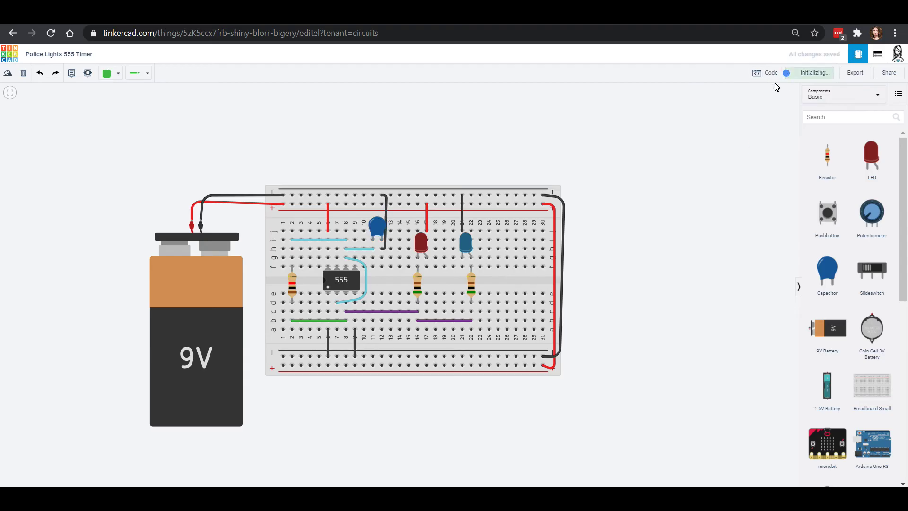
{"action": "left_click", "coordinate": [807, 72]}
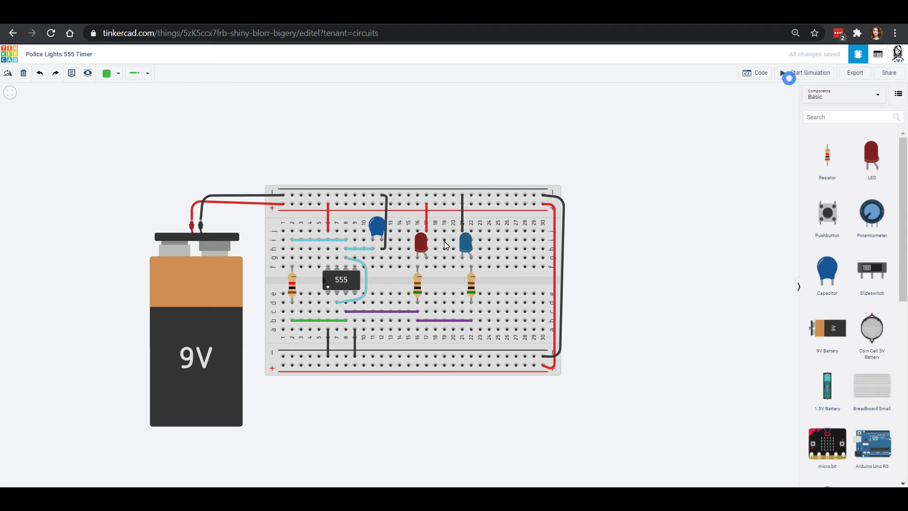
- Set the left resistor to 10 kΩ, run the simulation, then stop it
{"action": "left_click", "coordinate": [307, 283]}
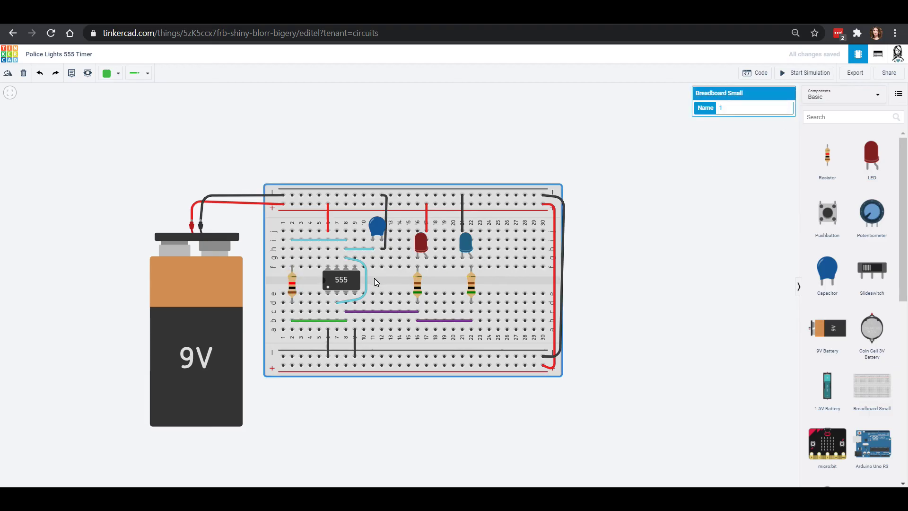
{"action": "left_click", "coordinate": [291, 284]}
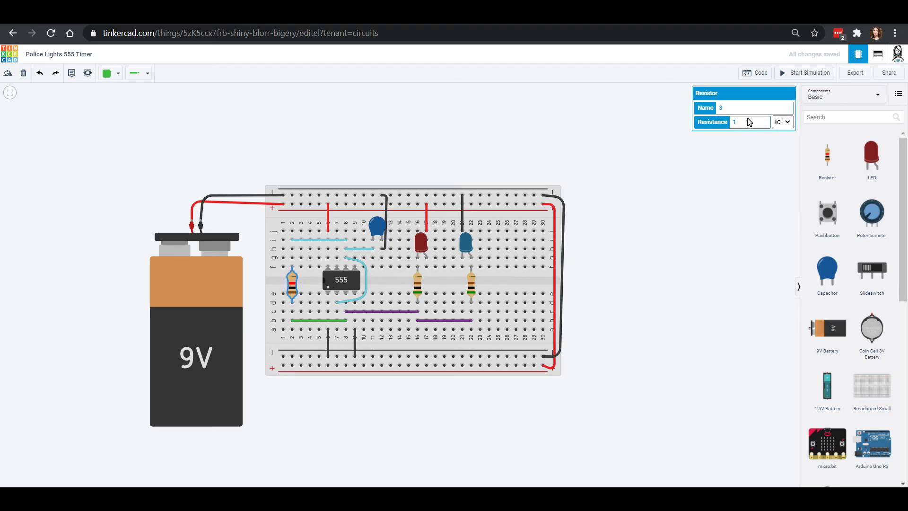
{"action": "type", "text": "1"}
{"action": "left_click", "coordinate": [723, 179]}
{"action": "left_click", "coordinate": [808, 73]}
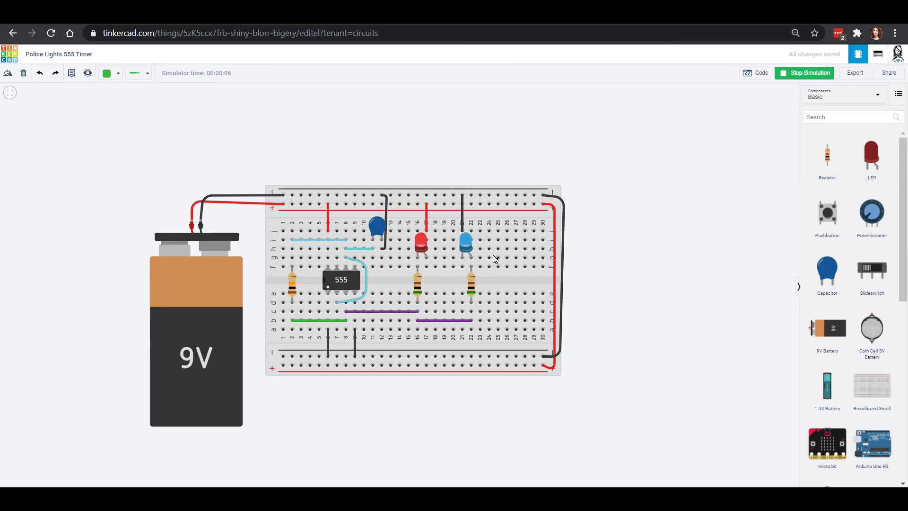
{"action": "left_click", "coordinate": [806, 74]}
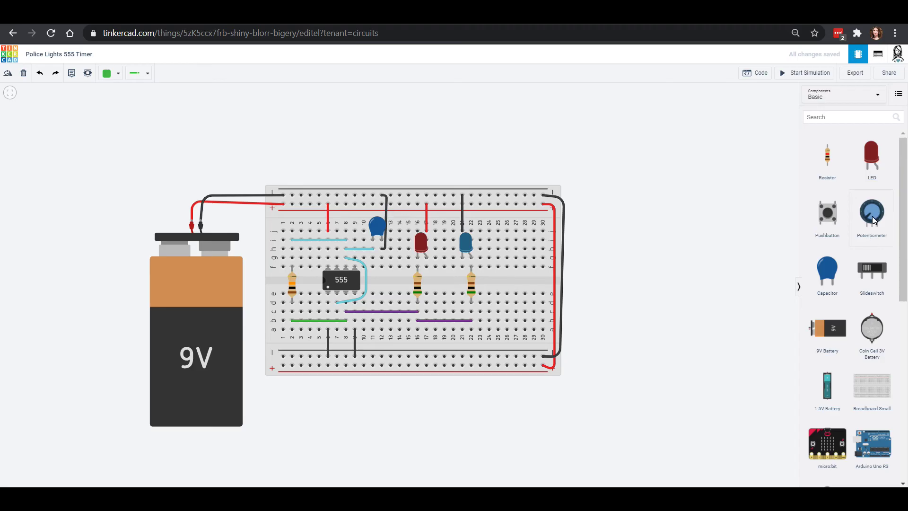
- Add a potentiometer, rotate it upright, and place it on the breadboard's lower left
{"action": "mouse_move", "coordinate": [871, 216]}
{"action": "left_mouse_down"}
{"action": "mouse_move", "coordinate": [571, 404]}
{"action": "mouse_move", "coordinate": [337, 435]}
{"action": "left_mouse_up"}
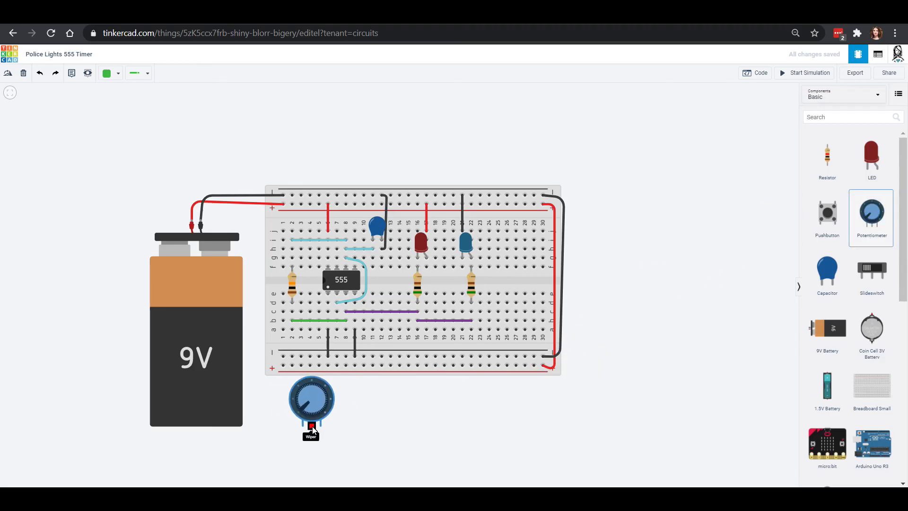
{"action": "left_click", "coordinate": [336, 434]}
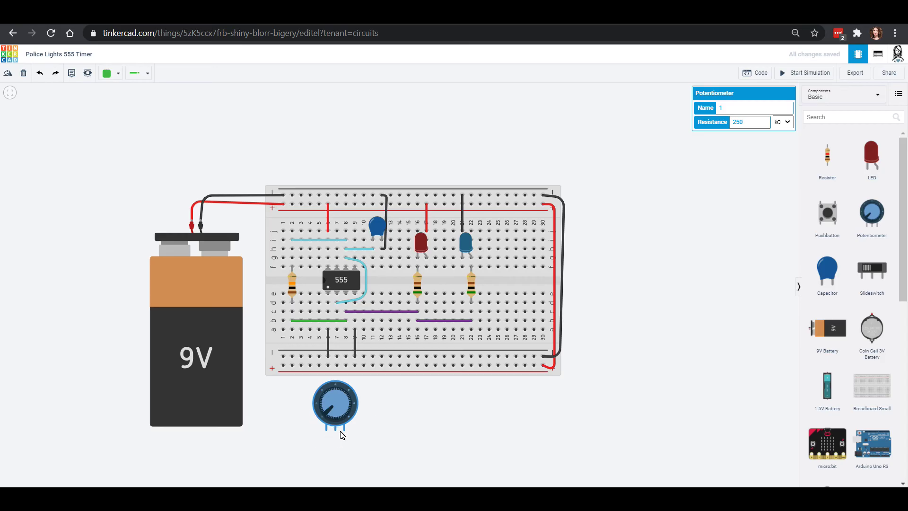
{"action": "left_click", "coordinate": [6, 73]}
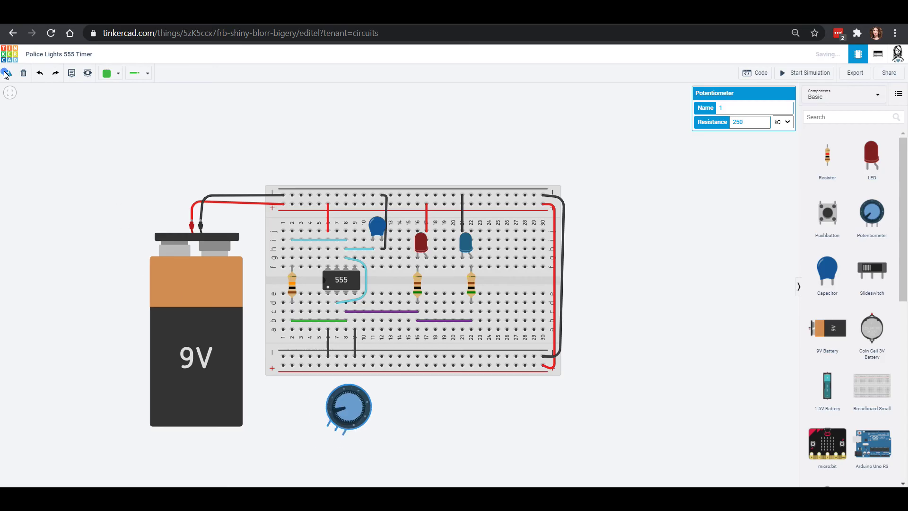
{"action": "left_click", "coordinate": [6, 74]}
{"action": "left_click", "coordinate": [5, 74]}
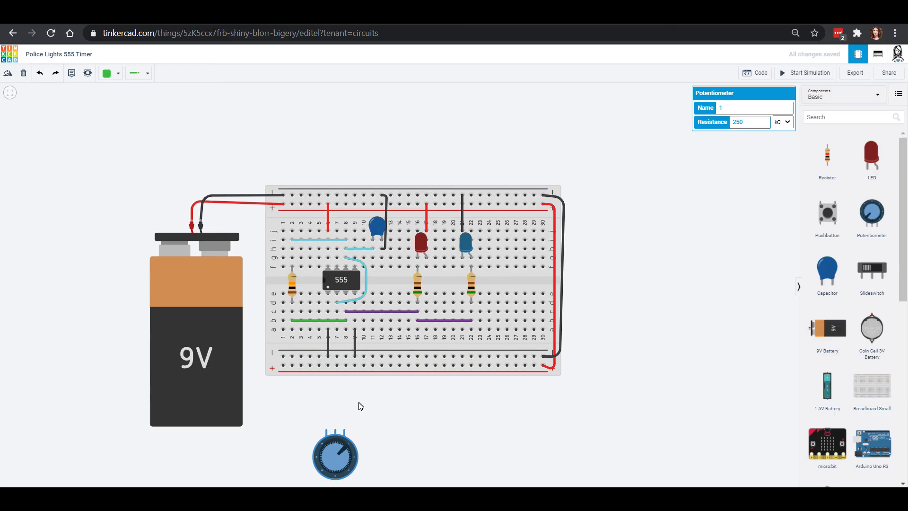
{"action": "left_click_drag", "start_coordinate": [337, 445], "coordinate": [304, 348]}
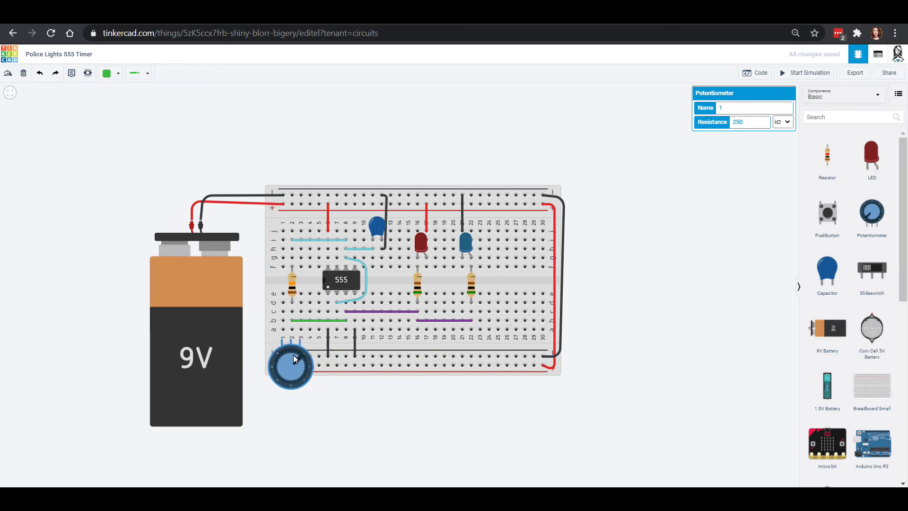
- Move the green wire's end to column 4 and start the simulation
{"action": "left_click", "coordinate": [305, 322]}
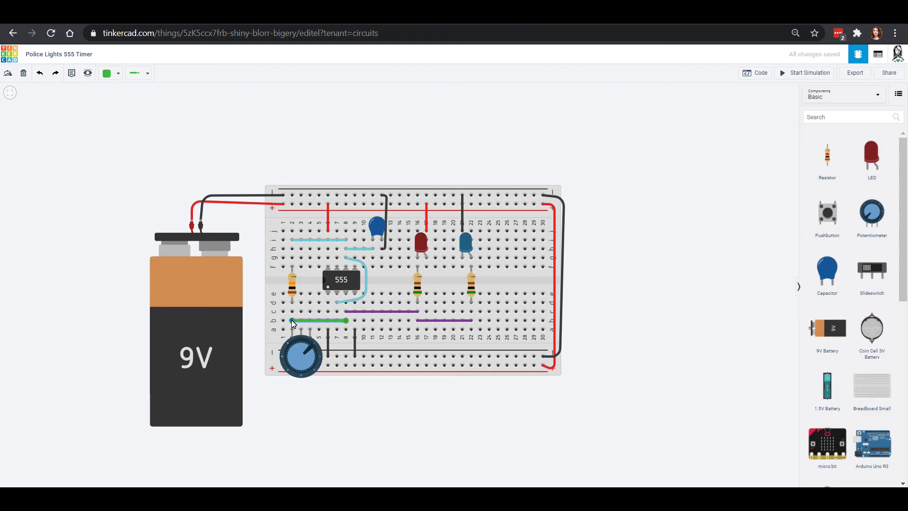
{"action": "left_click_drag", "start_coordinate": [292, 320], "coordinate": [310, 320]}
{"action": "left_click", "coordinate": [804, 72]}
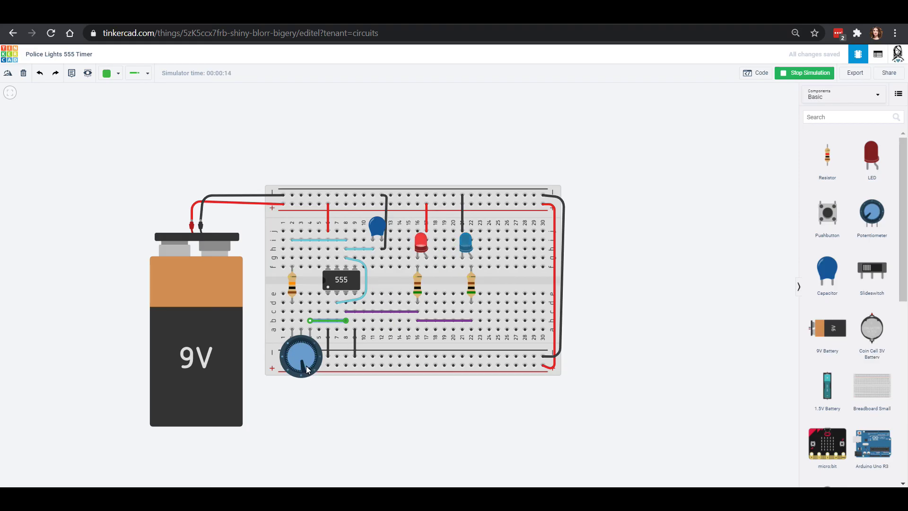
- Turn the potentiometer knob to change the blink rate, then select the left resistor
{"action": "mouse_move", "coordinate": [314, 368]}
{"action": "left_mouse_down"}
{"action": "mouse_move", "coordinate": [288, 356]}
{"action": "mouse_move", "coordinate": [304, 349]}
{"action": "mouse_move", "coordinate": [292, 347]}
{"action": "left_mouse_up"}
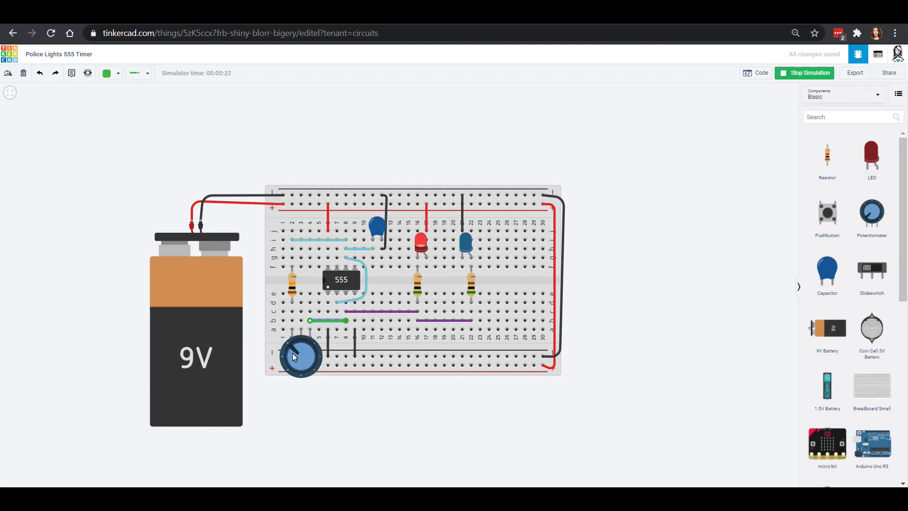
{"action": "left_click", "coordinate": [292, 285]}
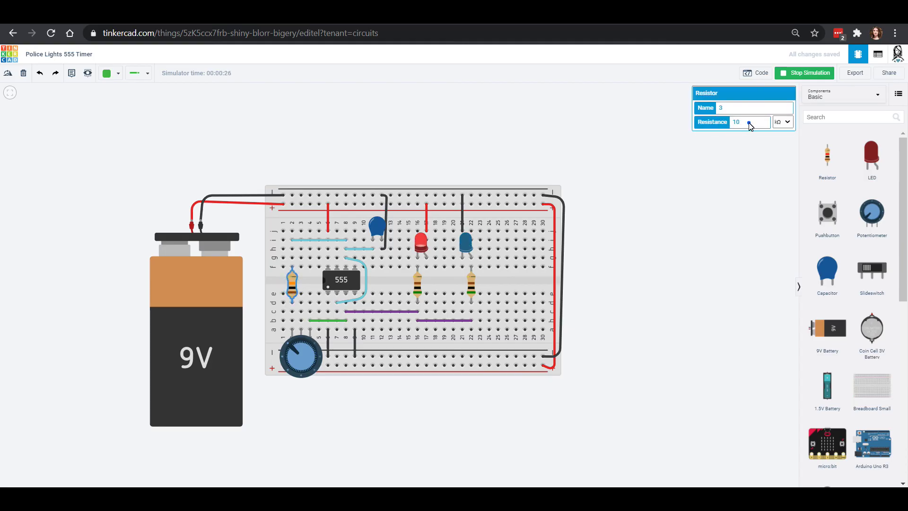
- Stop the simulation, change the left resistor from 10 to 1 kΩ, and restart
{"action": "left_click", "coordinate": [790, 70]}
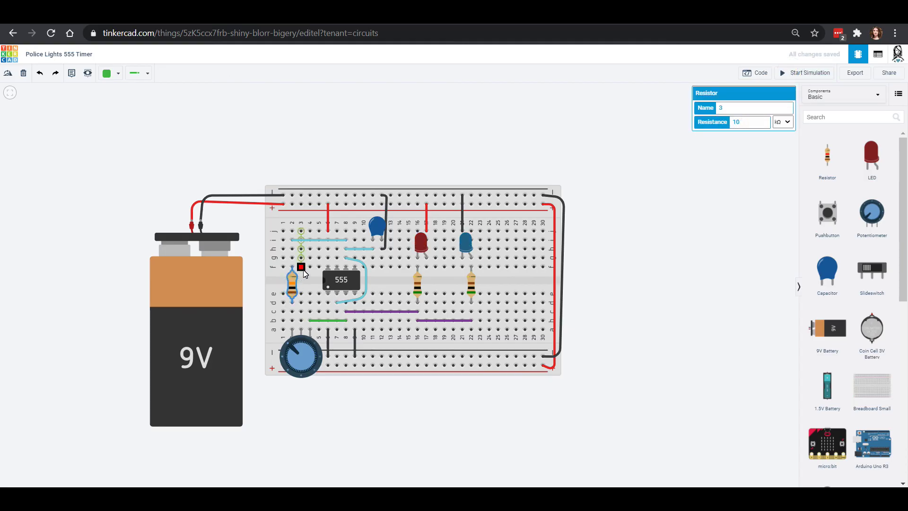
{"action": "left_click", "coordinate": [751, 122]}
{"action": "key", "text": "BackSpace"}
{"action": "left_click", "coordinate": [782, 73]}
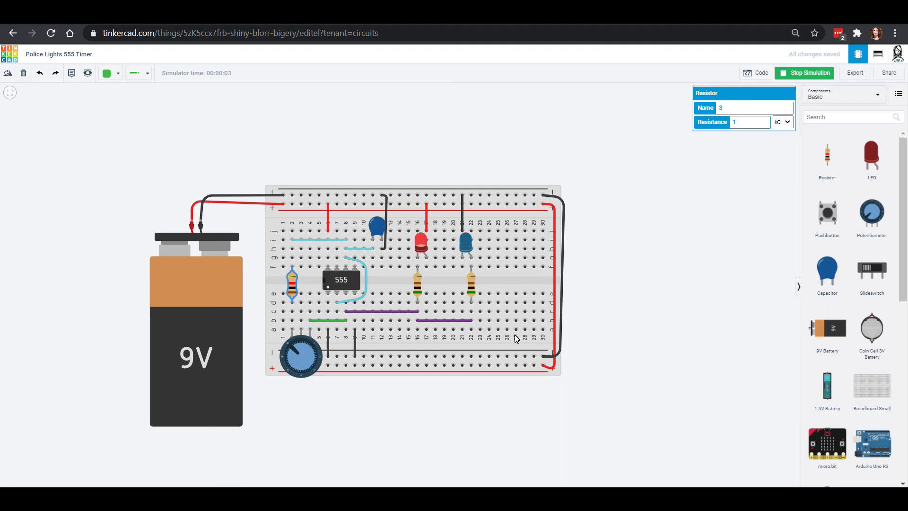
- Change the potentiometer resistance from 250 to 150 kΩ, simulate, and turn its knob
{"action": "left_click", "coordinate": [376, 229]}
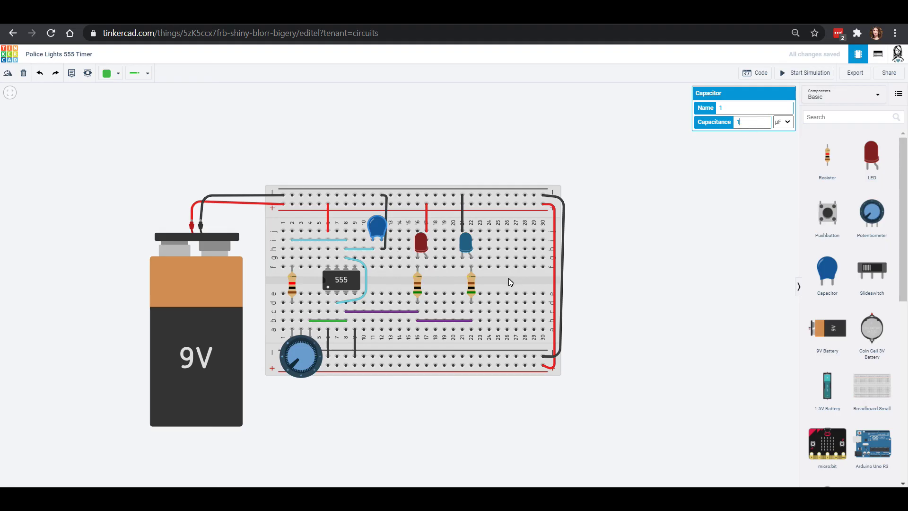
{"action": "left_click", "coordinate": [307, 366]}
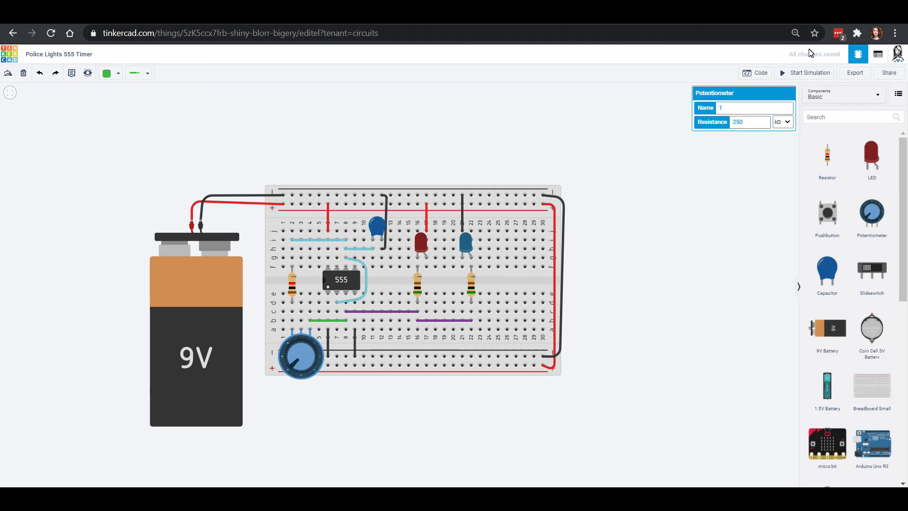
{"action": "double_click", "coordinate": [736, 123]}
{"action": "type", "text": "150"}
{"action": "left_click", "coordinate": [804, 73]}
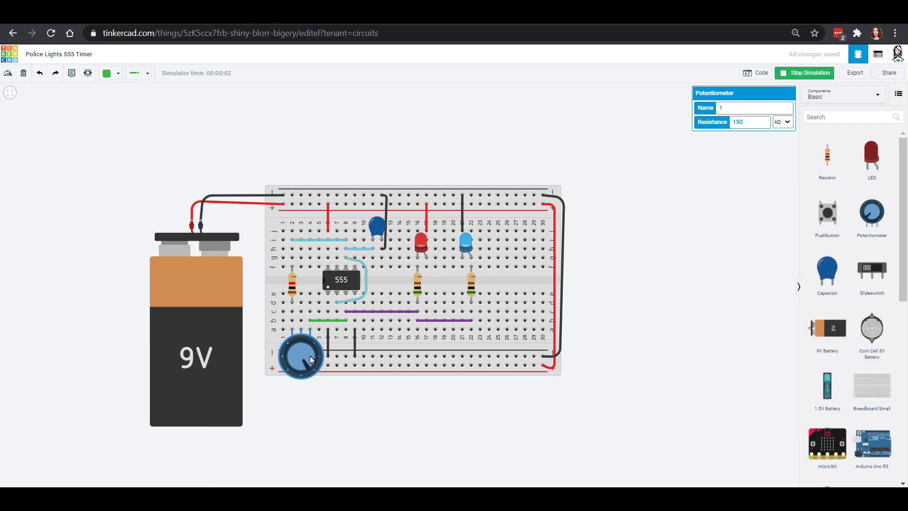
{"action": "mouse_move", "coordinate": [310, 356]}
{"action": "left_mouse_down"}
{"action": "mouse_move", "coordinate": [293, 362]}
{"action": "mouse_move", "coordinate": [295, 347]}
{"action": "left_mouse_up"}
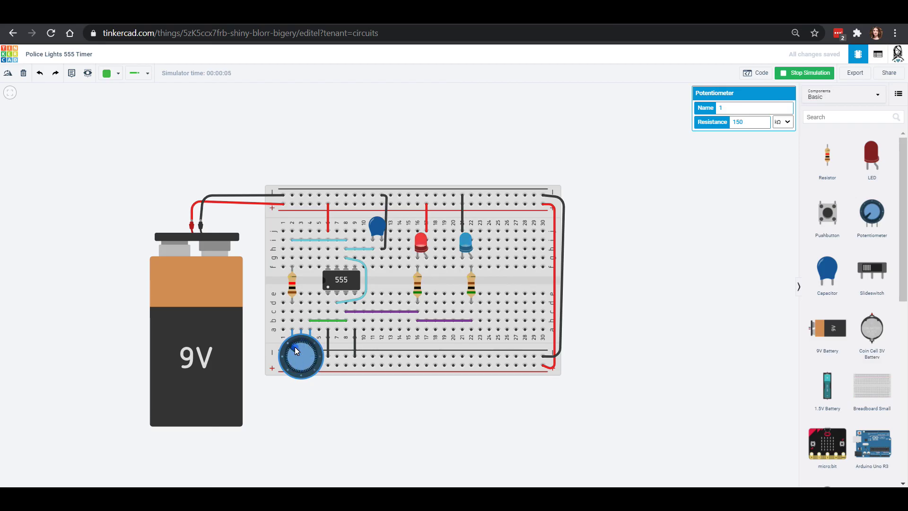
- Change the potentiometer from 150 to 500 kΩ, simulate while turning the knob, then stop
{"action": "left_click", "coordinate": [805, 72]}
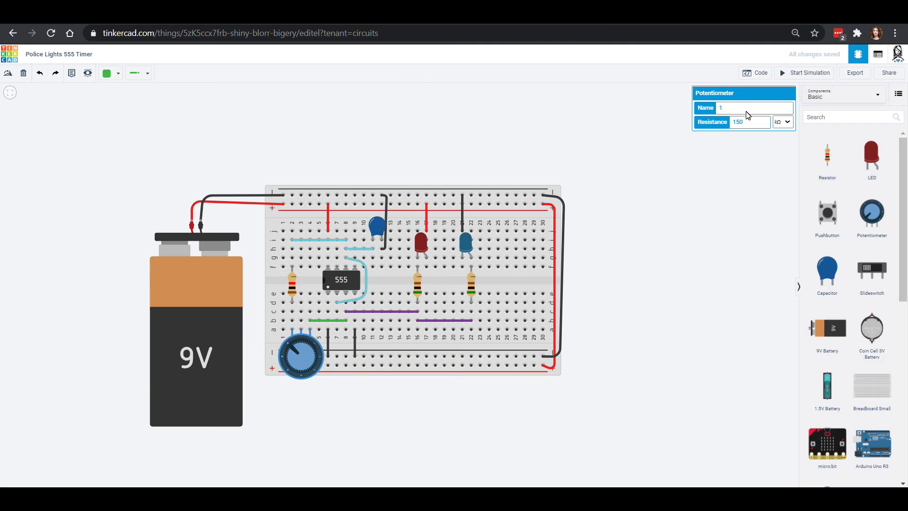
{"action": "left_click_drag", "start_coordinate": [746, 122], "coordinate": [721, 123]}
{"action": "type", "text": "0"}
{"action": "left_click", "coordinate": [805, 72]}
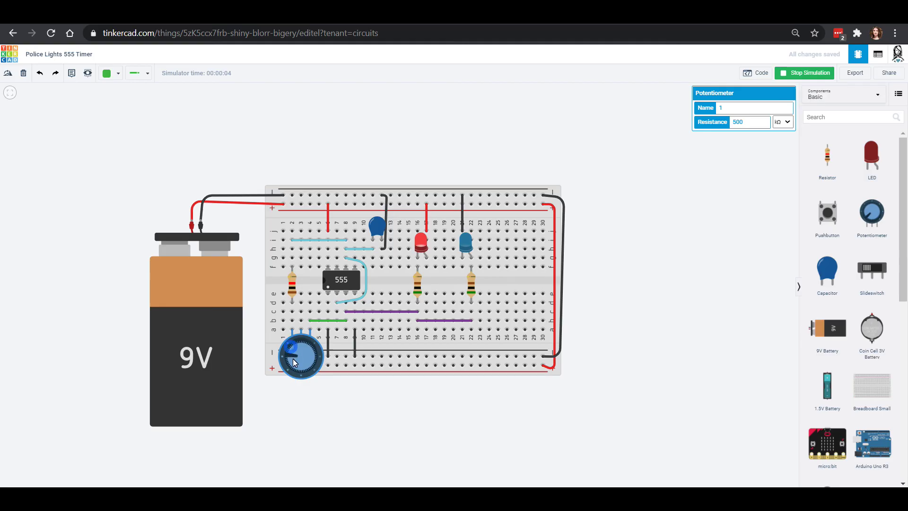
{"action": "left_click_drag", "start_coordinate": [292, 358], "coordinate": [316, 369]}
{"action": "left_click_drag", "start_coordinate": [316, 370], "coordinate": [306, 339]}
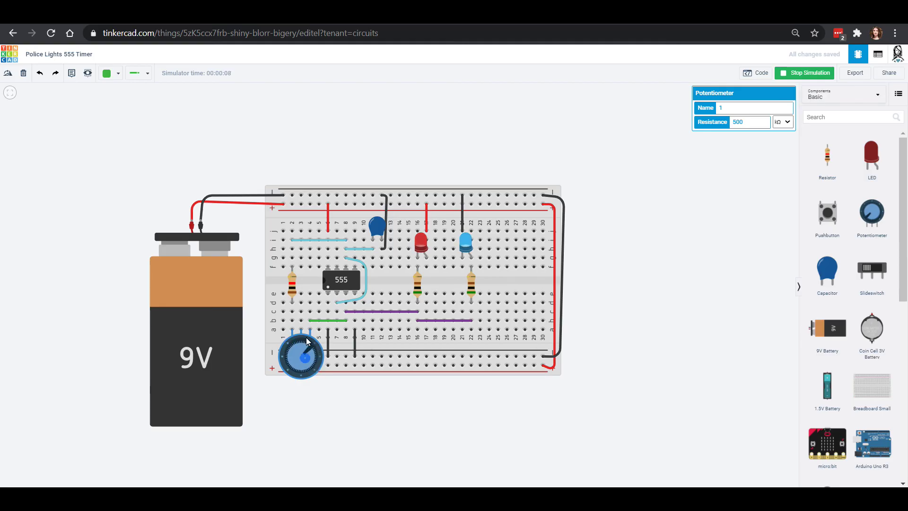
{"action": "left_click_drag", "start_coordinate": [306, 339], "coordinate": [306, 370]}
{"action": "left_click", "coordinate": [804, 73]}
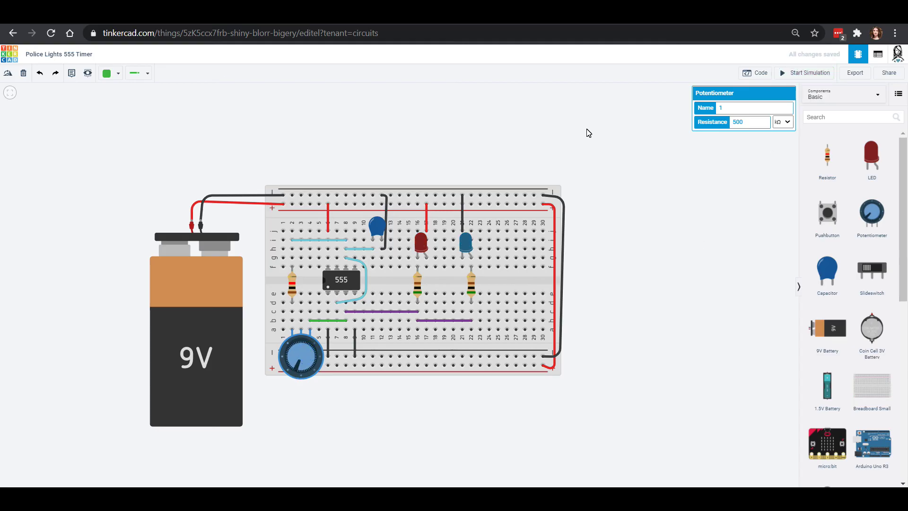